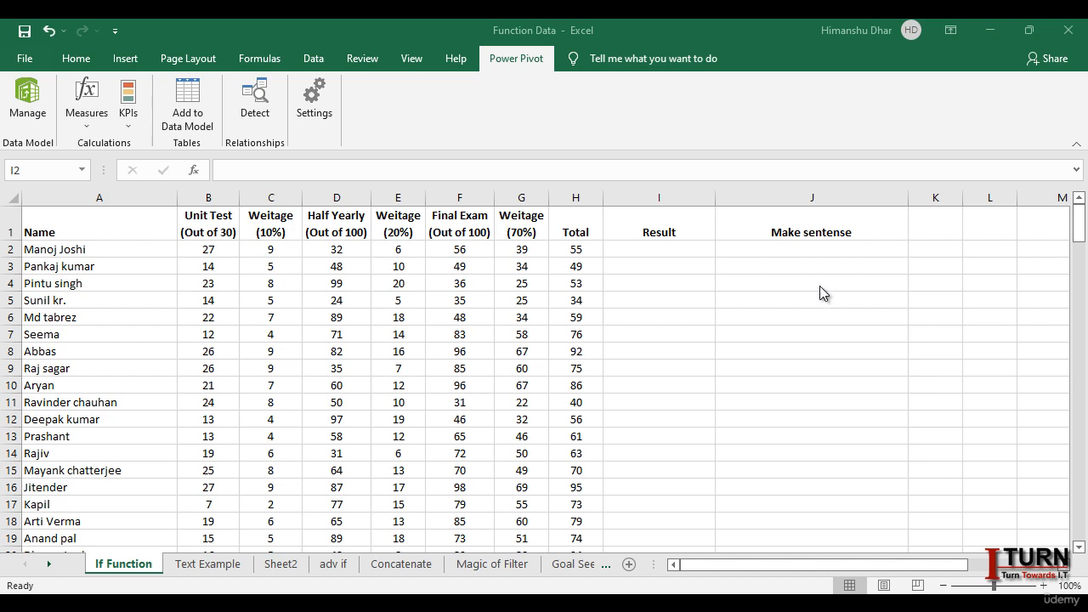
Examine the Half Yearly and Final Exam columns, comparing the first student's marks in D2 and F2
click(690, 316)
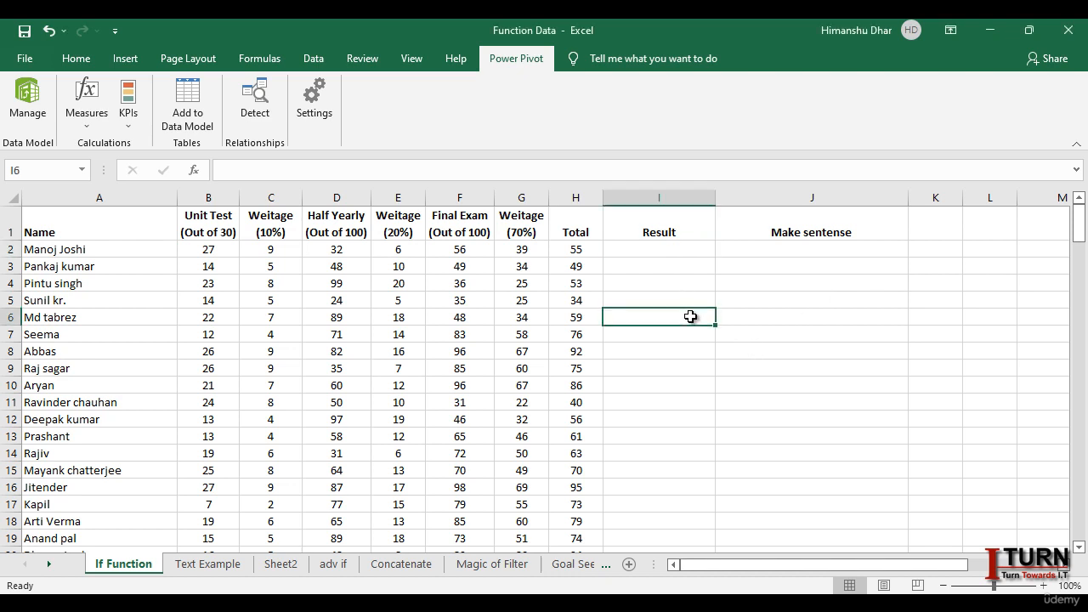
click(342, 233)
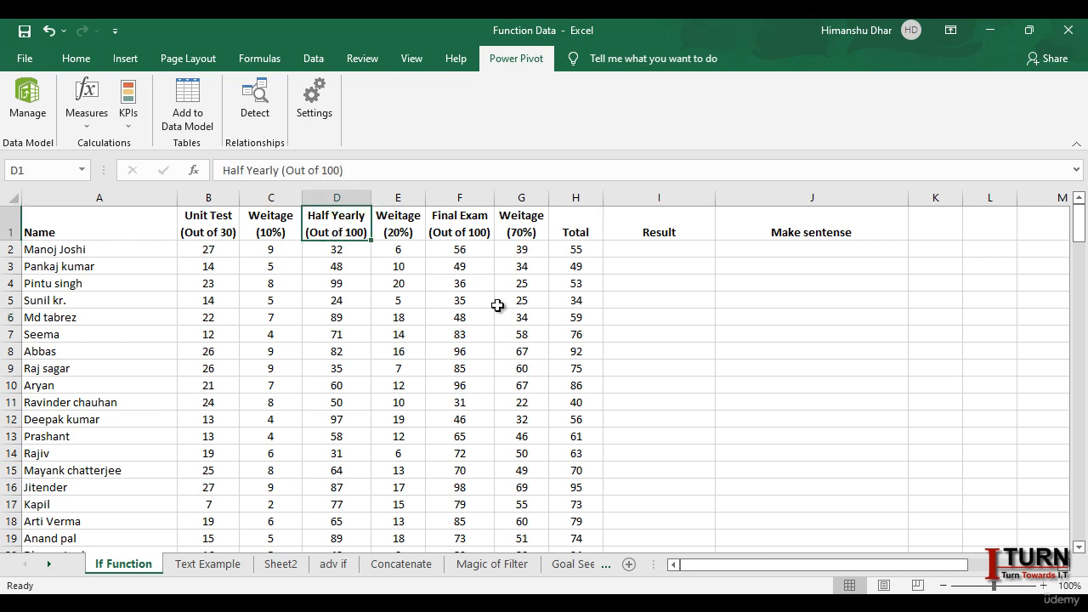
click(476, 236)
click(476, 248)
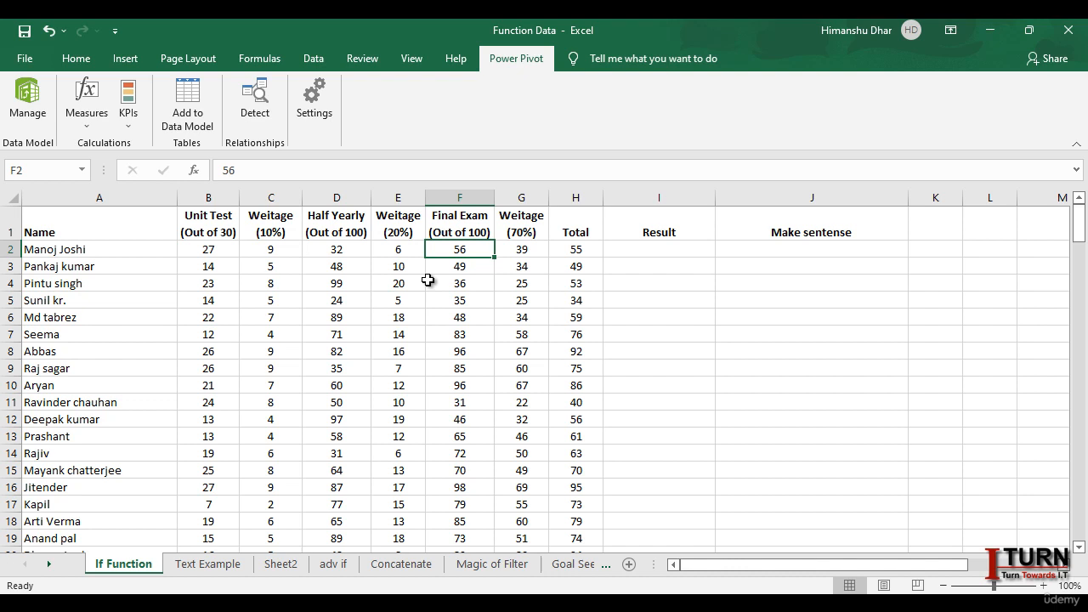
click(352, 252)
click(457, 257)
click(352, 254)
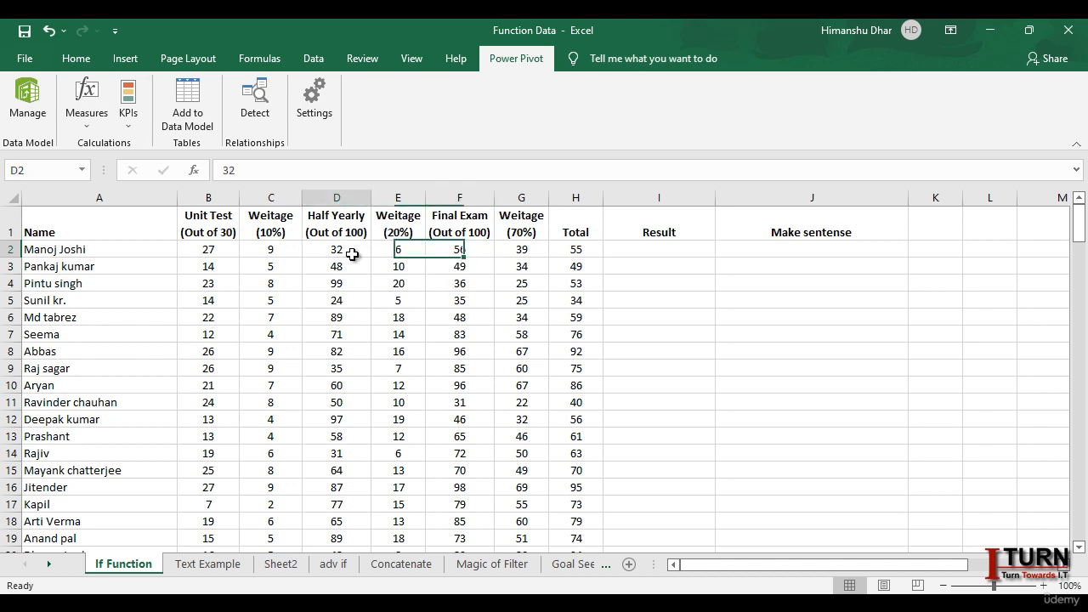
click(467, 255)
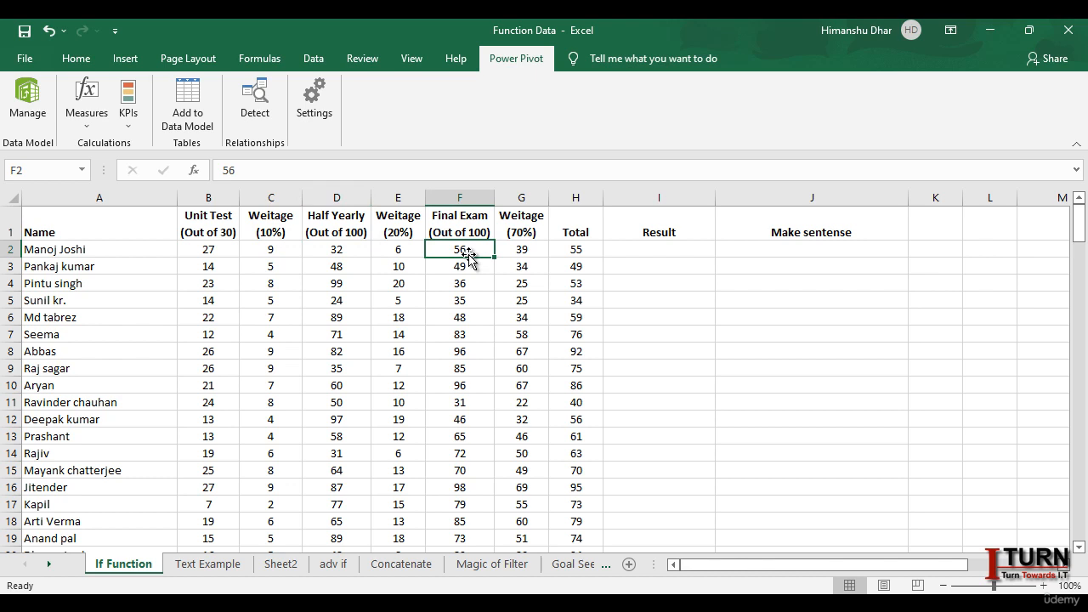
click(352, 252)
click(449, 249)
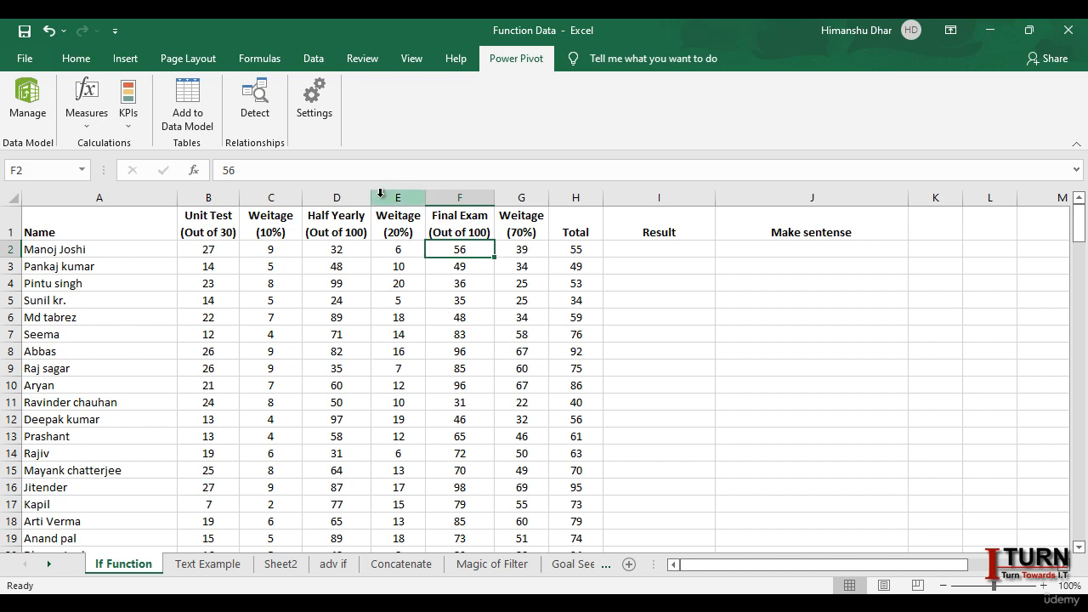
click(335, 246)
click(454, 250)
click(338, 251)
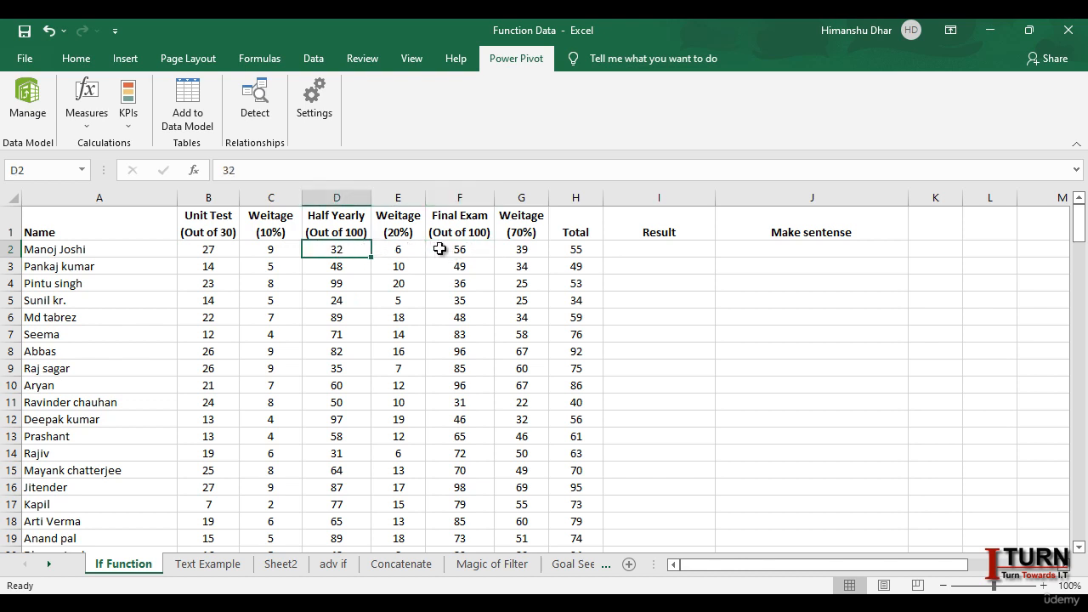
click(444, 250)
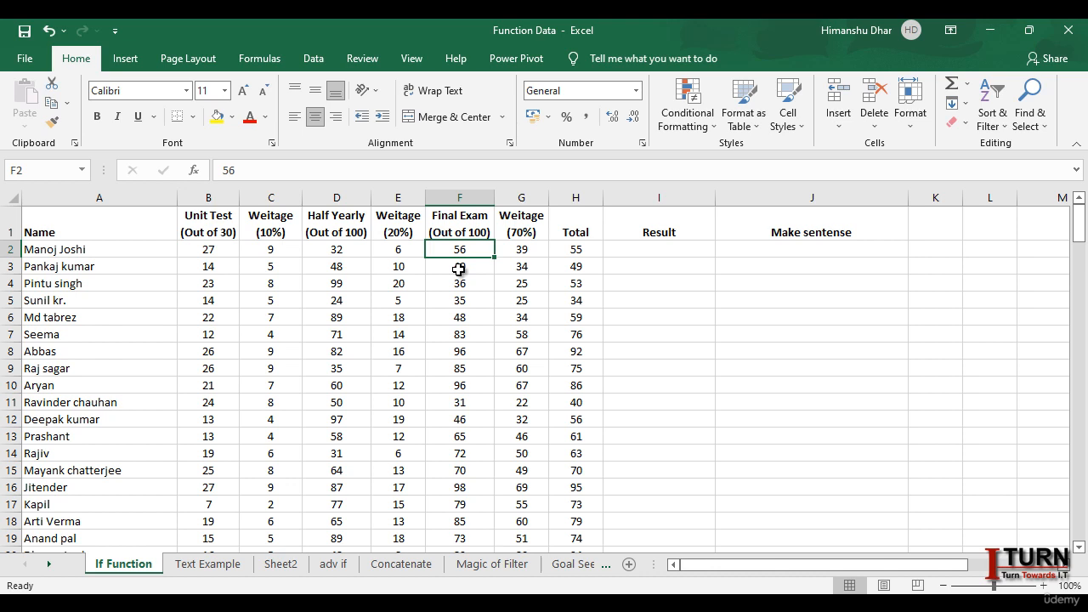
Enter =XOR(D2>40,F2>40) in cell I2 to test the first student's Half Yearly and Final Exam marks
click(651, 249)
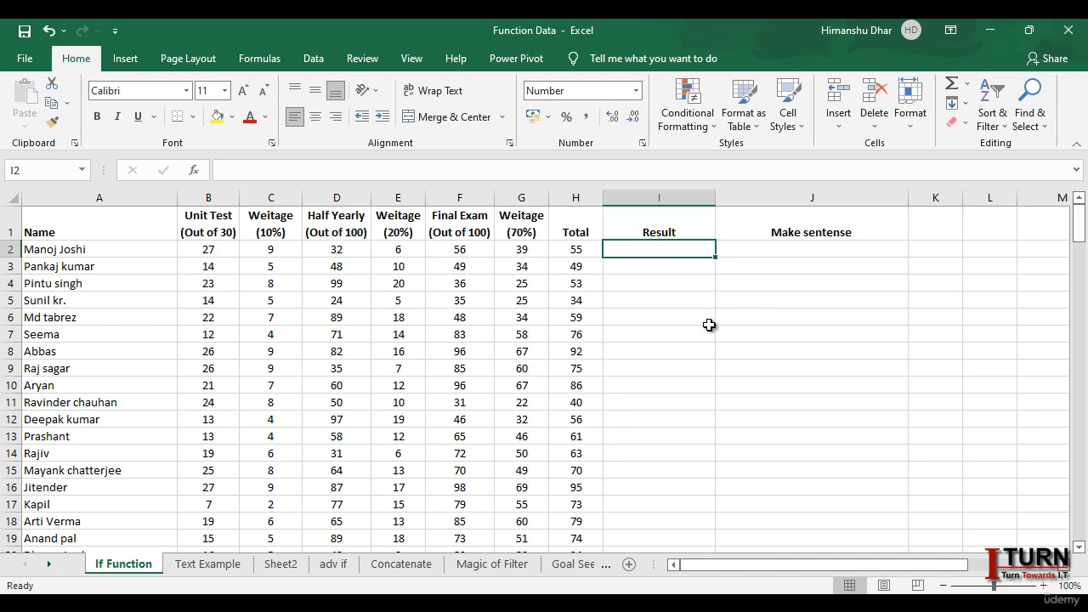
text(=xor)
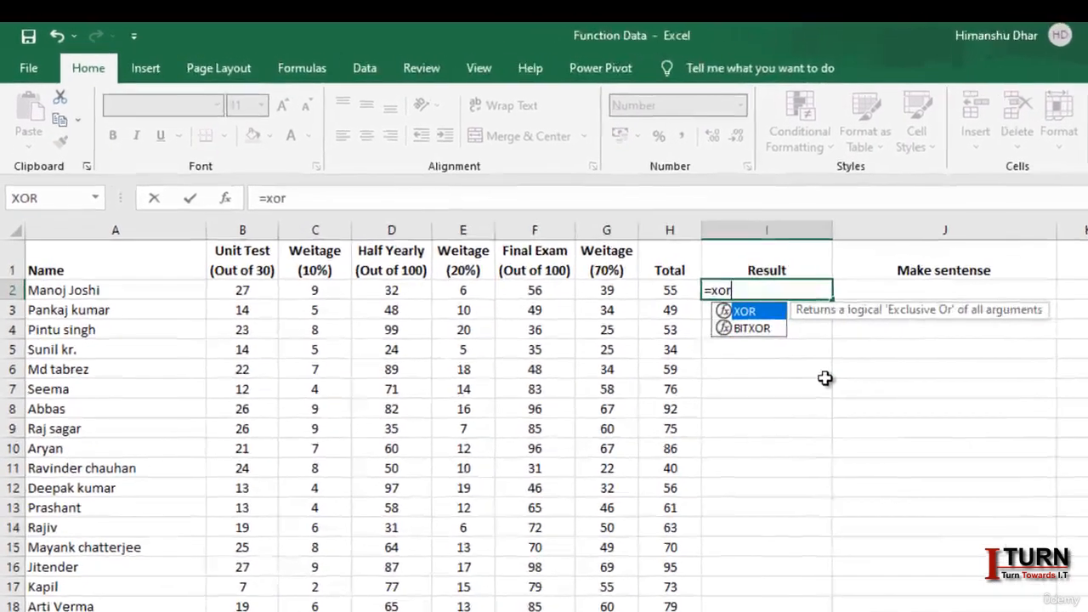
key(Tab)
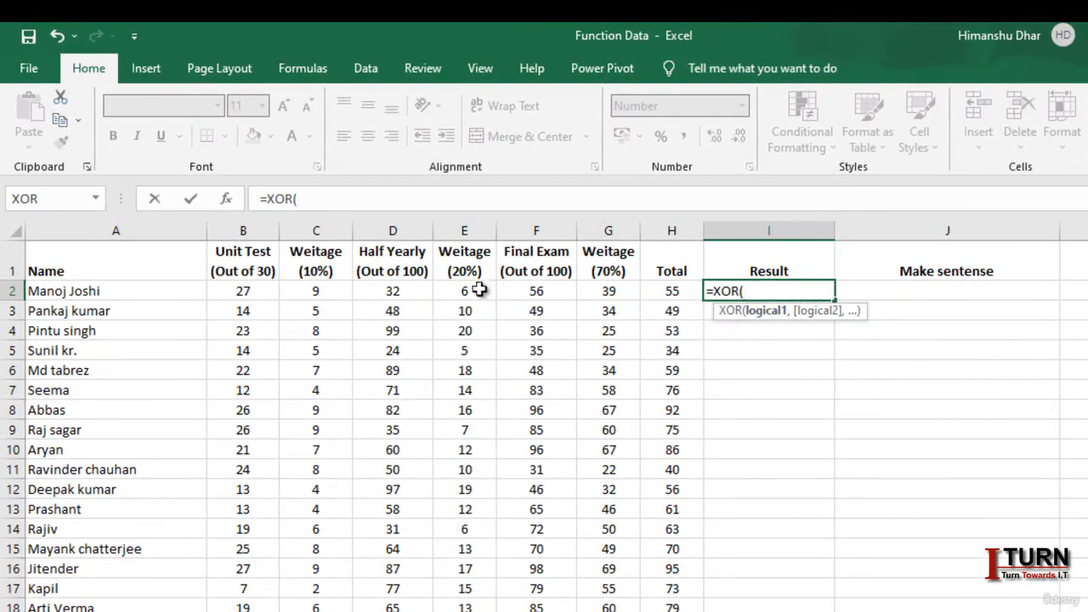
click(408, 294)
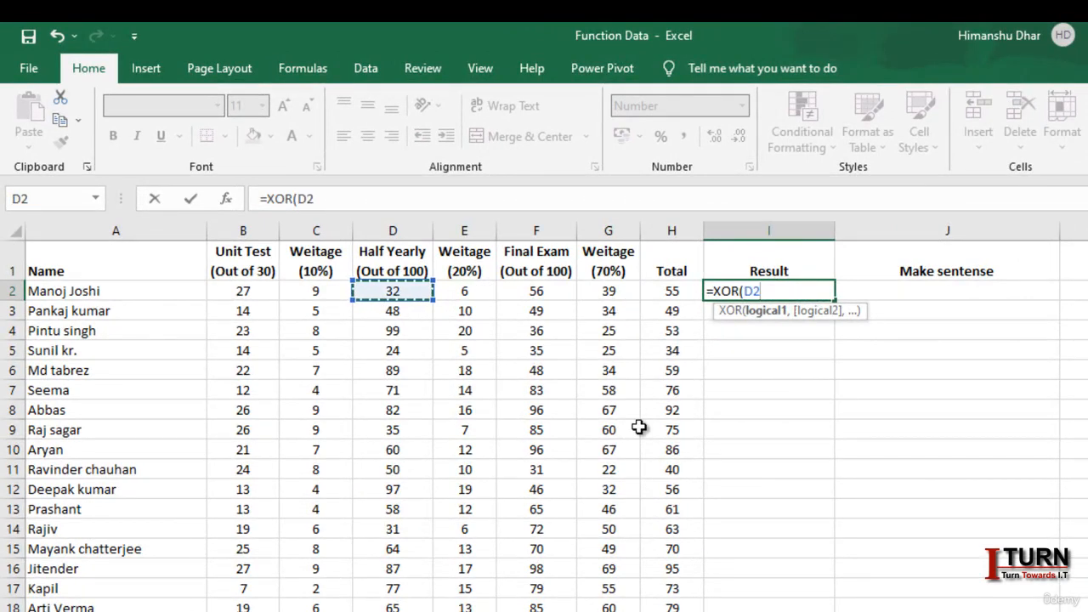
text(>40,)
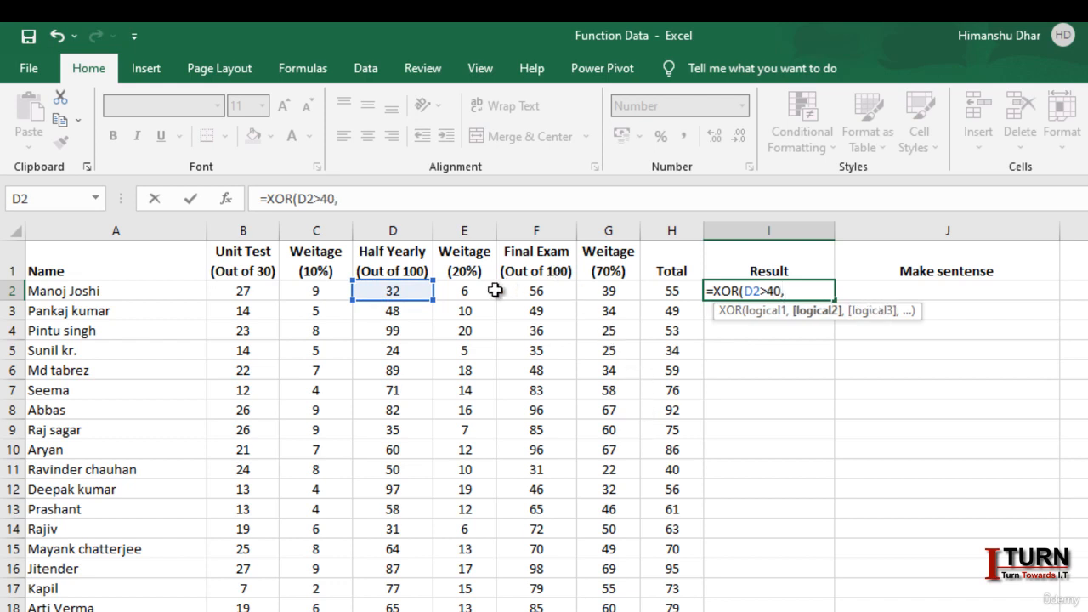
click(529, 293)
text(>40)
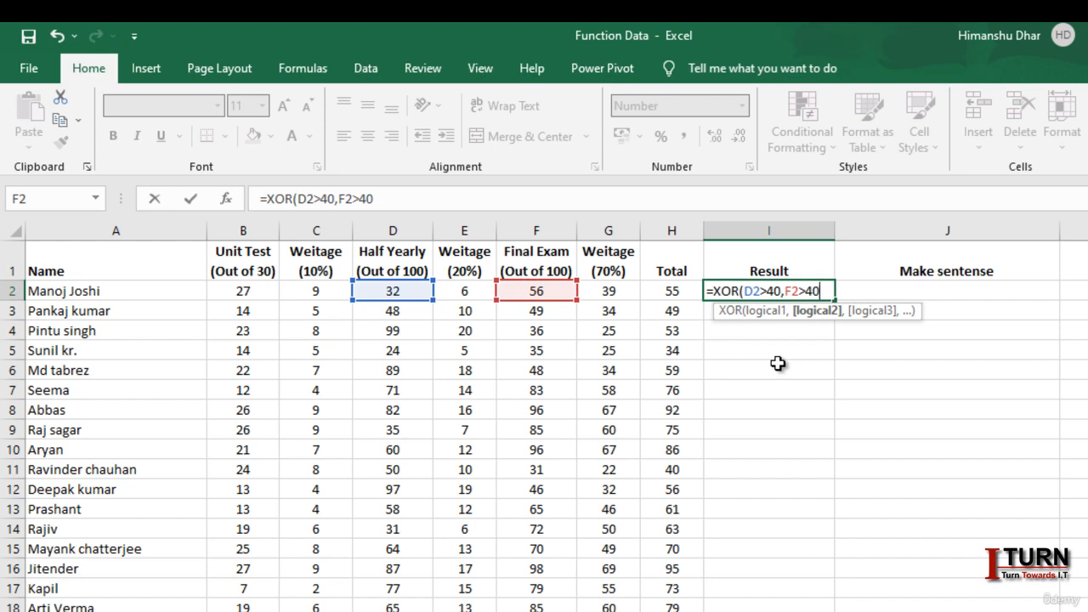
text())
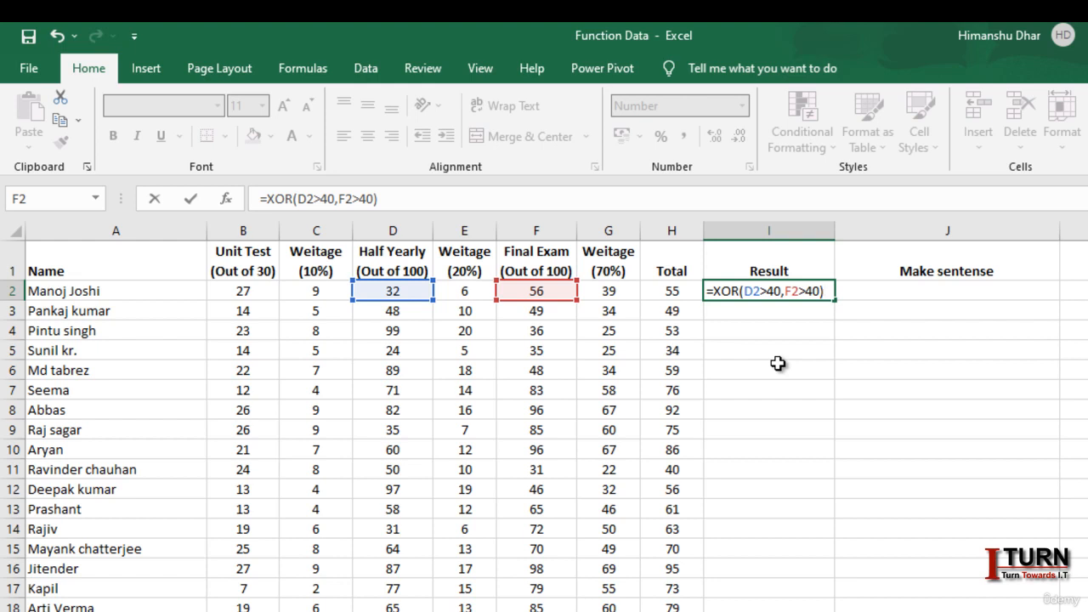
key(Return)
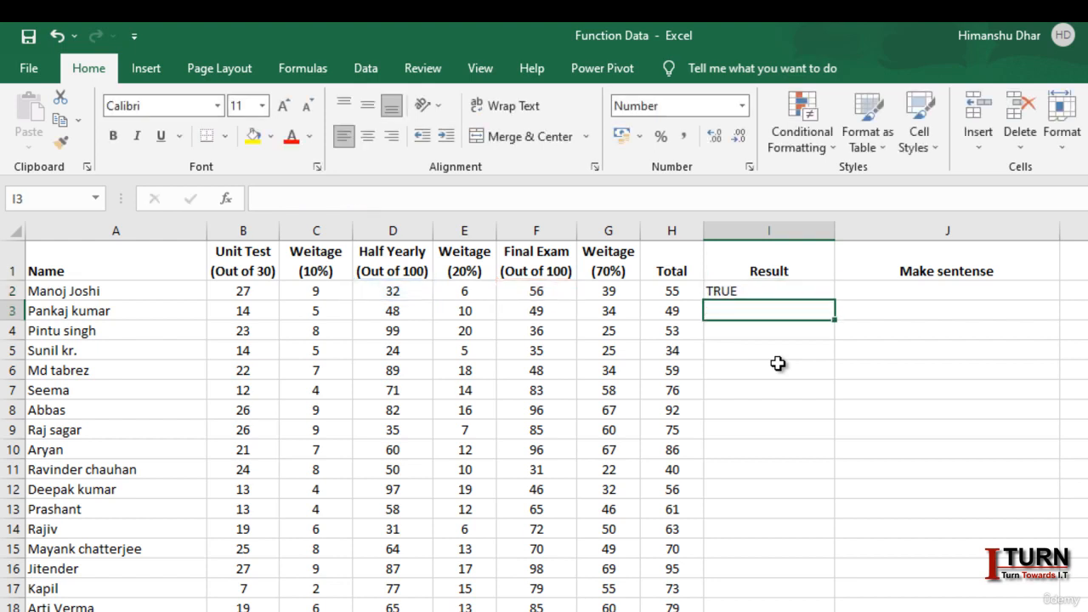
Copy the XOR formula from I2 down the Result column for all students
click(792, 292)
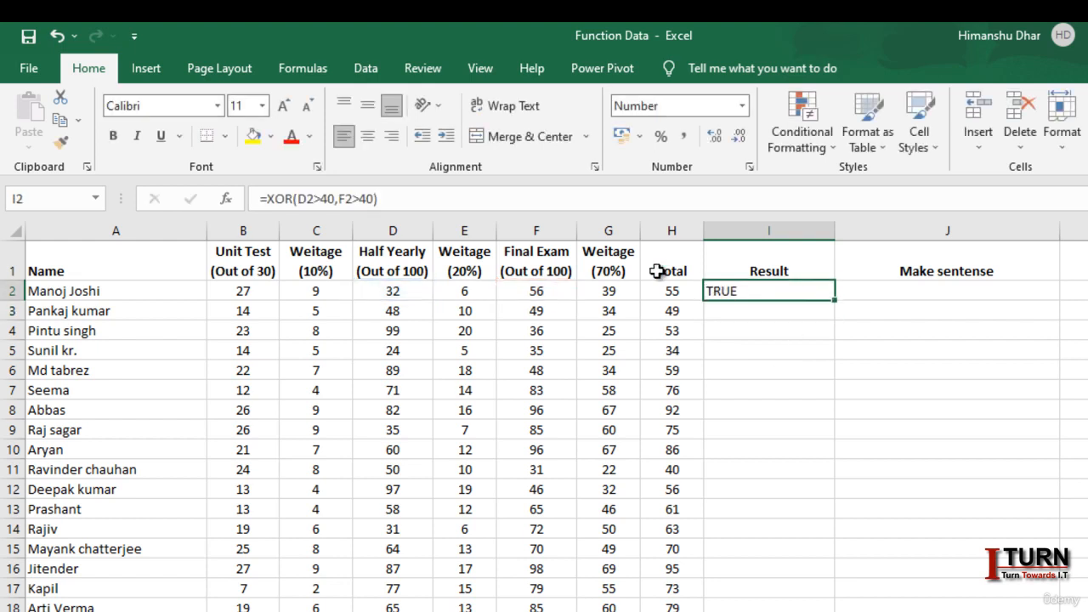
click(400, 293)
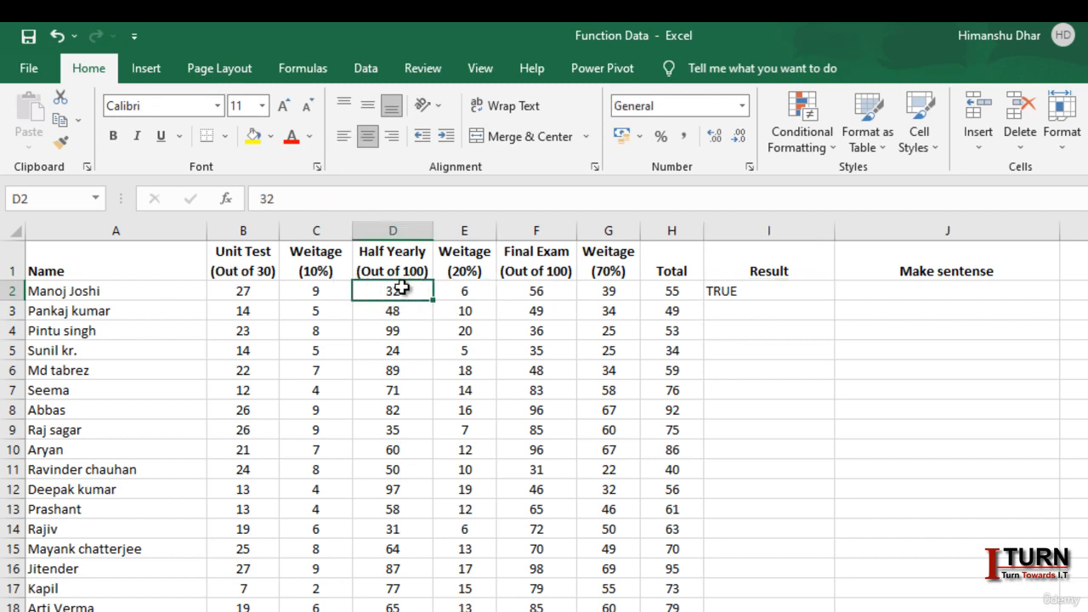
click(738, 289)
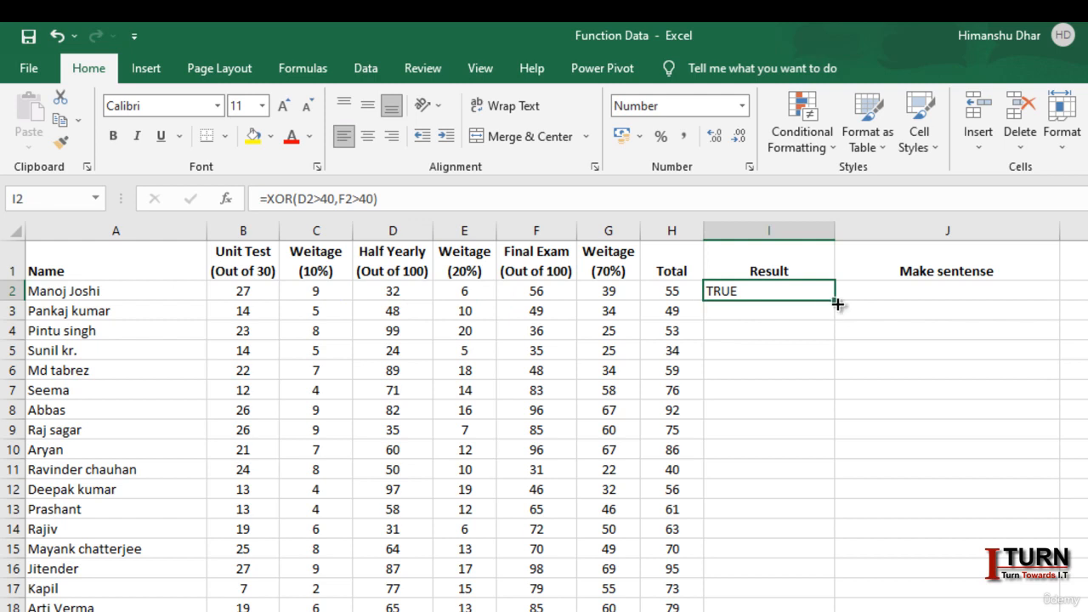
double_click(837, 304)
click(800, 295)
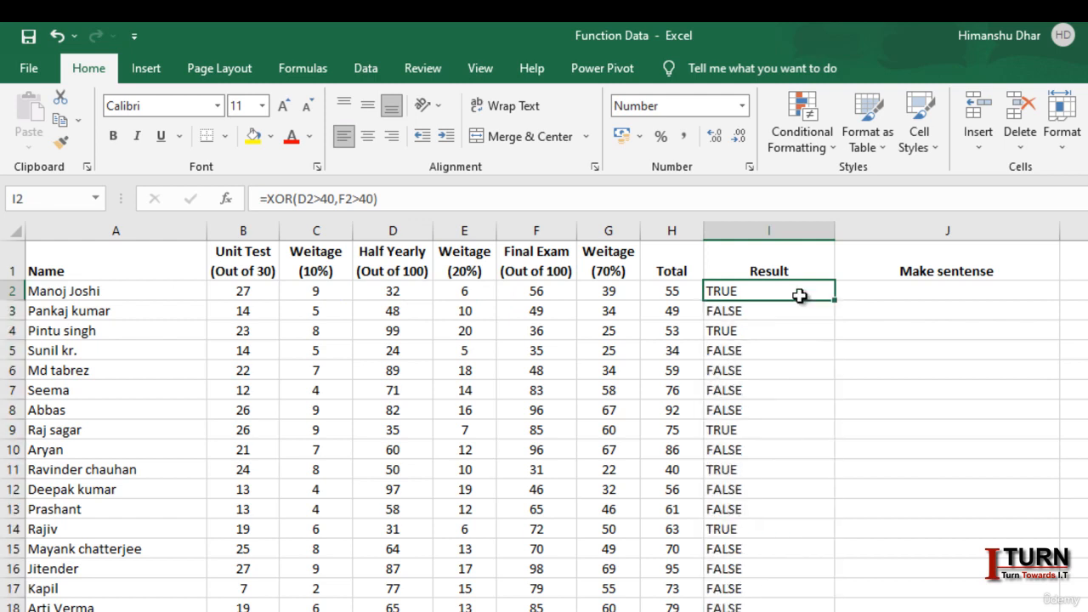
Wrap the XOR formula in I2 in an IF function so that XOR becomes its logical test
double_click(750, 290)
click(747, 291)
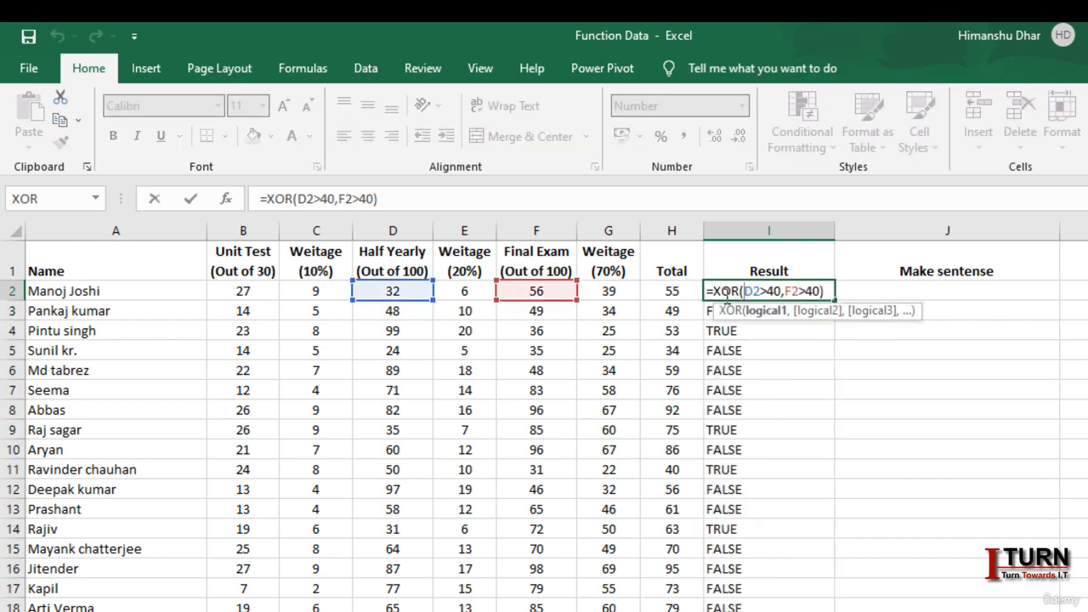
click(715, 291)
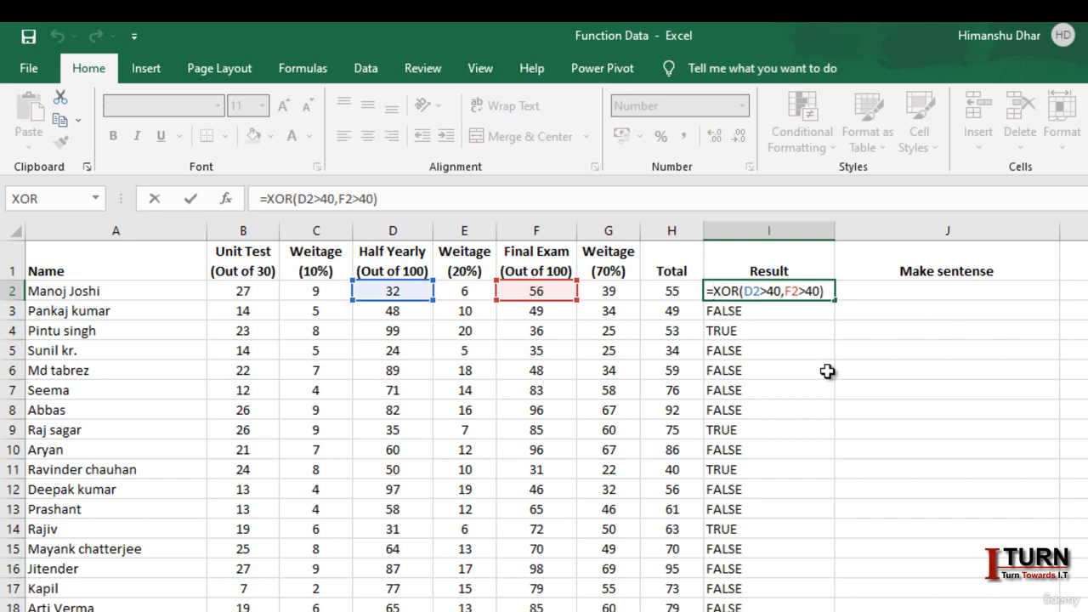
text(if)
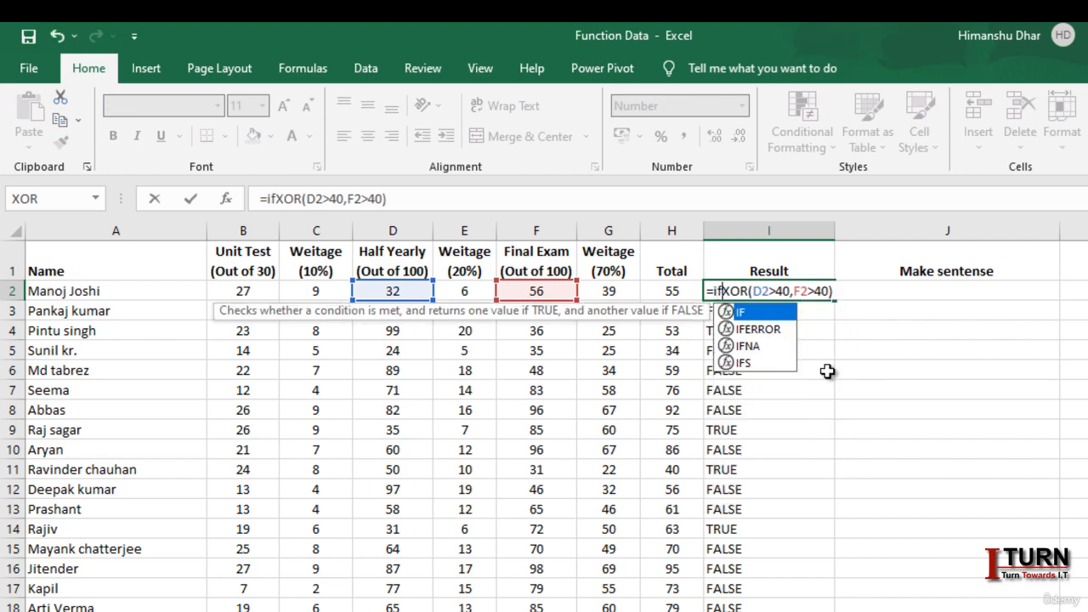
key(Tab)
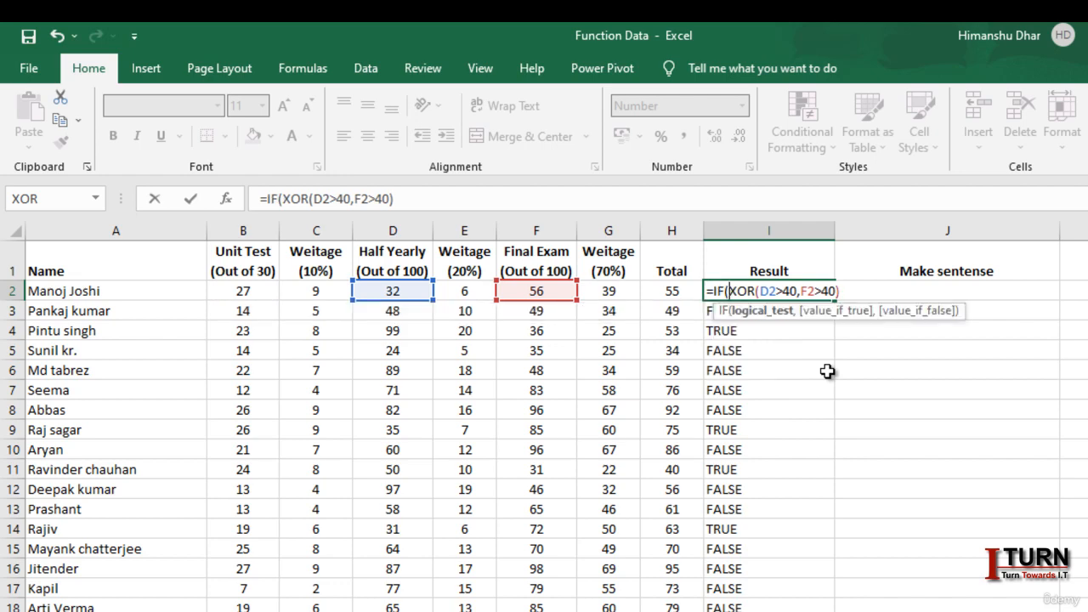
click(768, 311)
click(847, 291)
Complete the IF formula in I2 to return "Retest" when true and "Parents Meeting" when false
text(,)
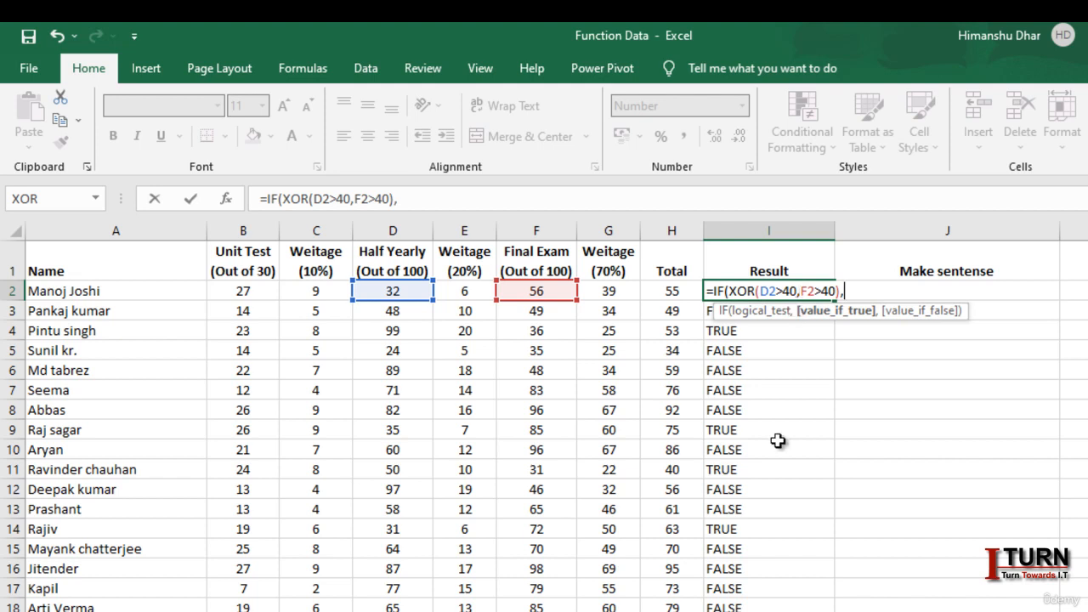
text("Retes)
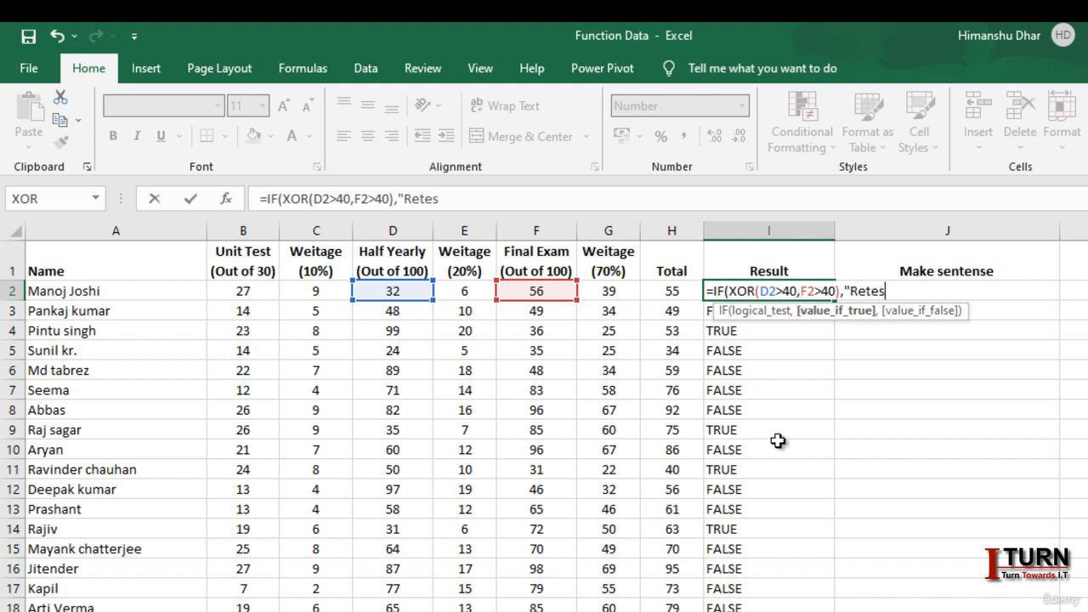
text(t",)
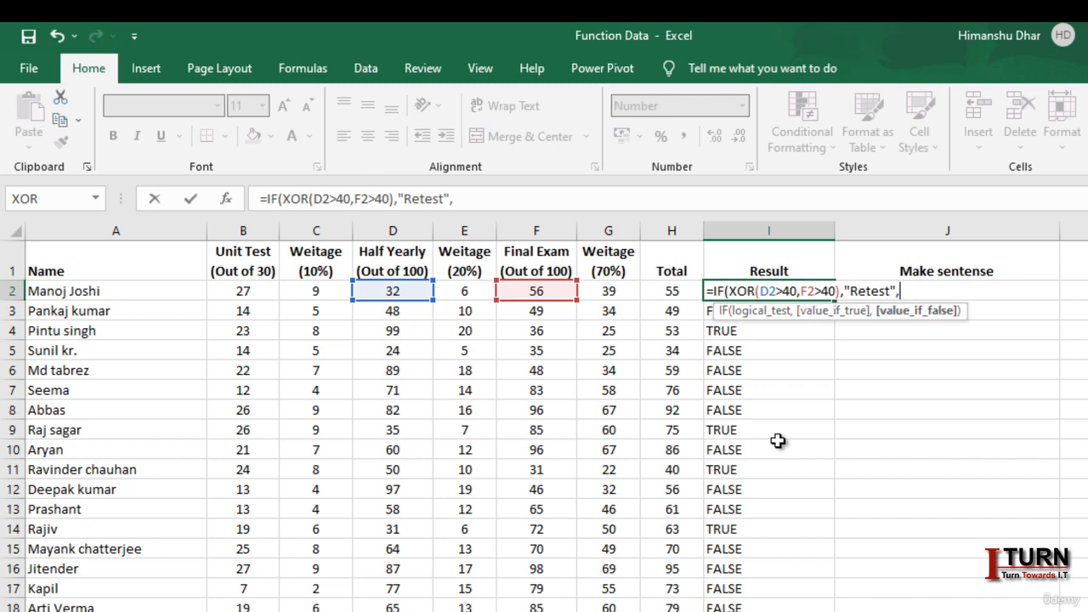
text("Parents )
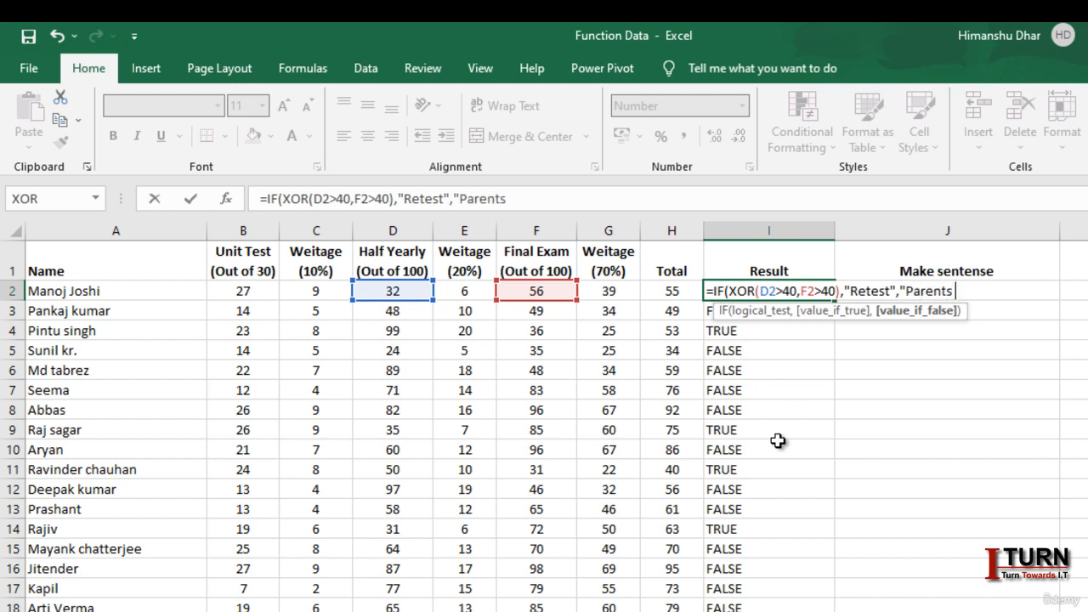
text(Meeting"))
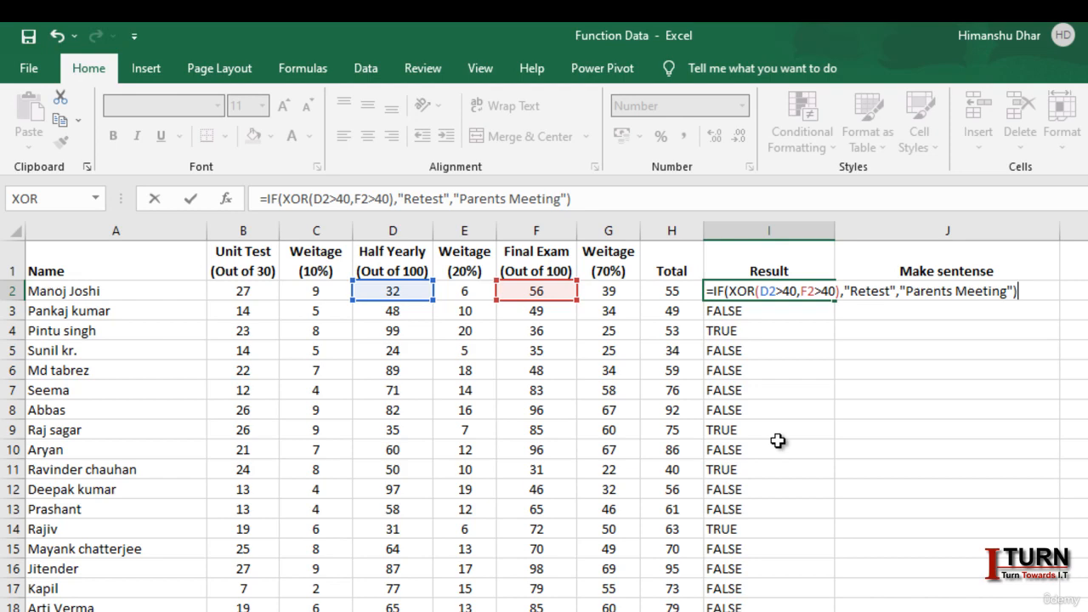
key(Return)
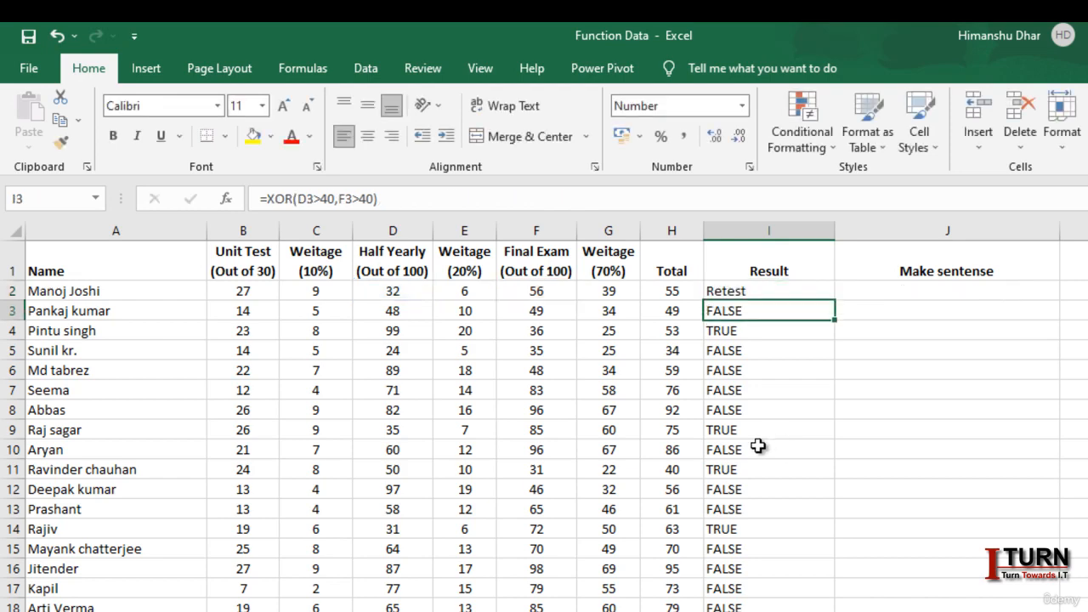
Copy the IF and XOR formula from I2 down the Result column for all students
click(817, 294)
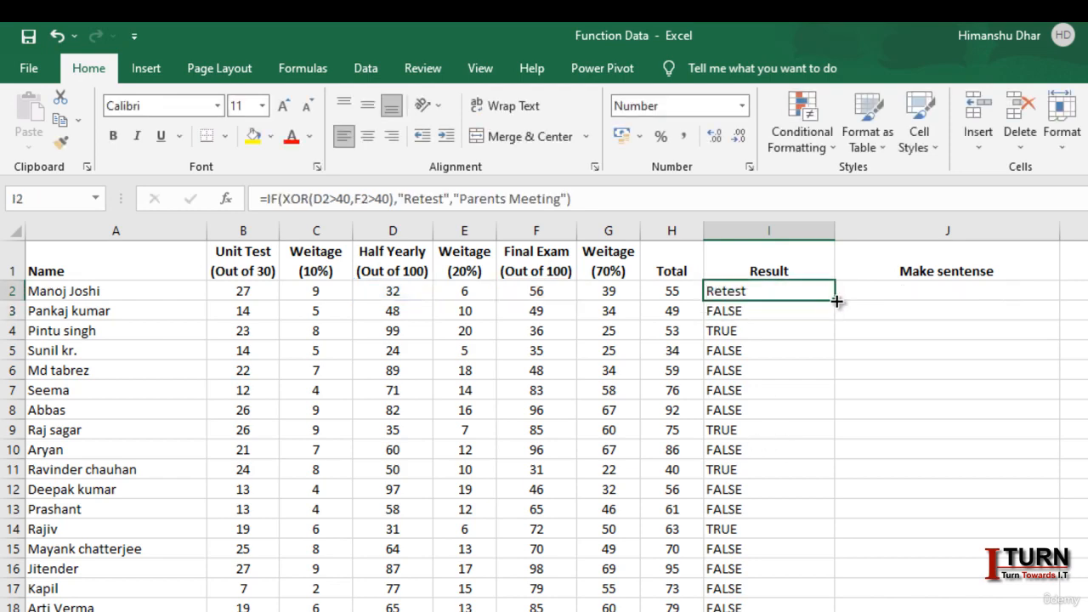
double_click(837, 301)
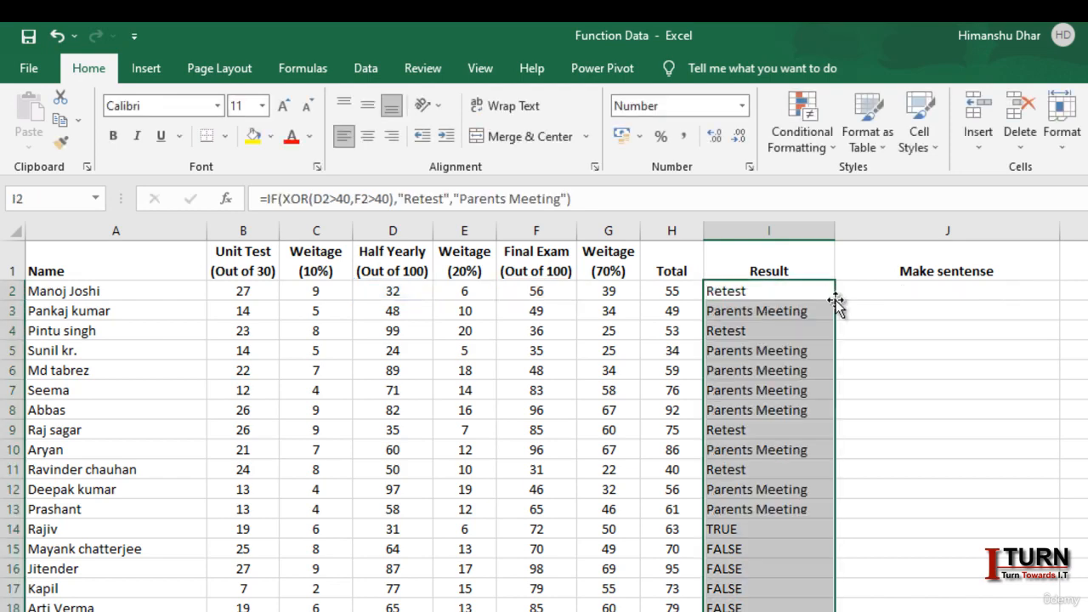
click(736, 292)
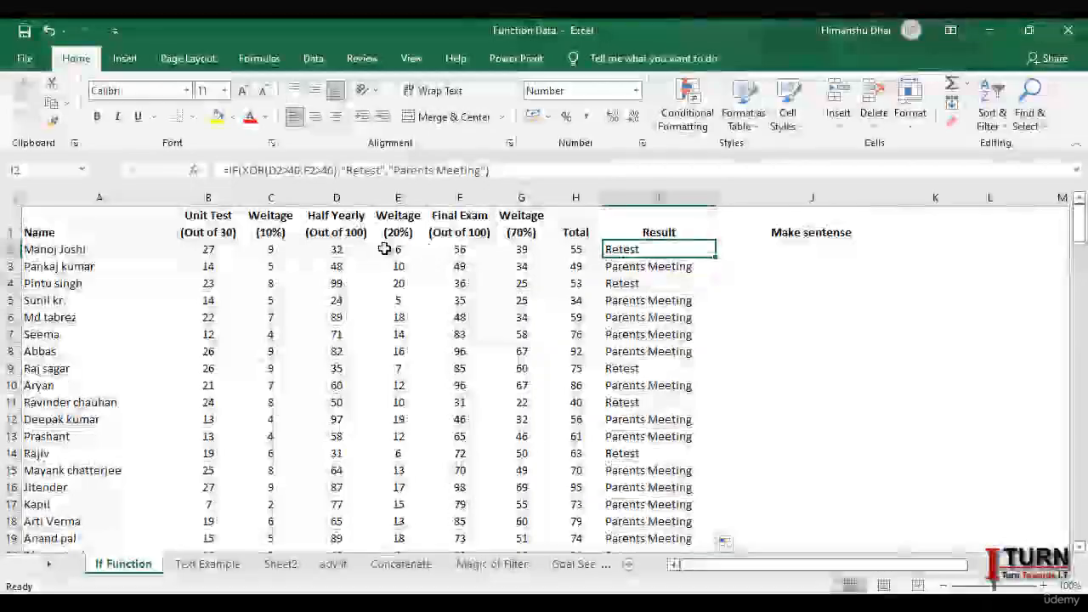
Check the results in rows 2 and 4 against the Half Yearly and Final Exam marks
click(334, 252)
click(614, 285)
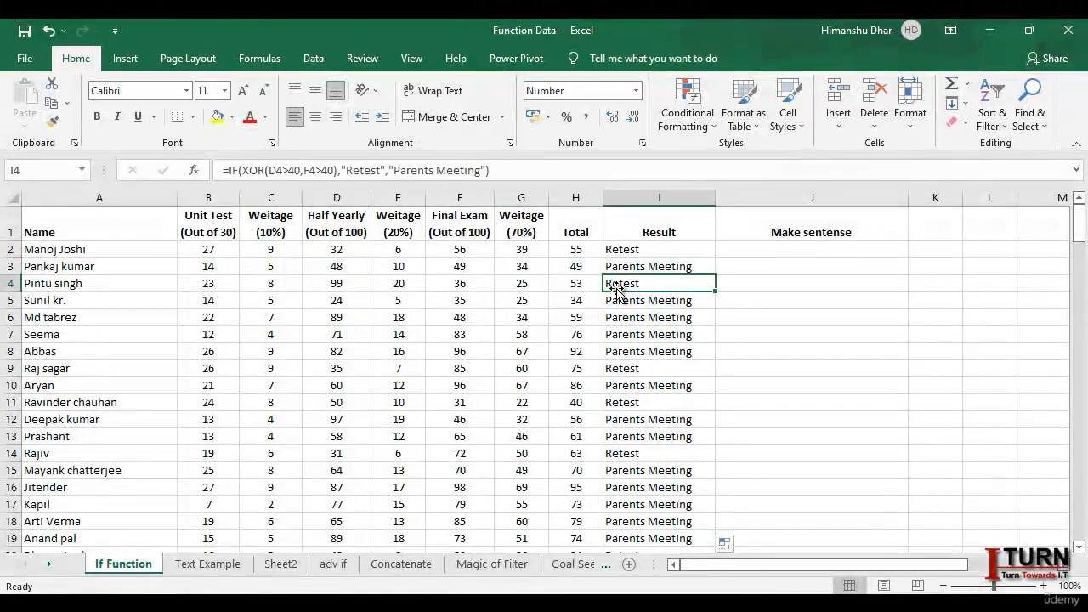
click(463, 285)
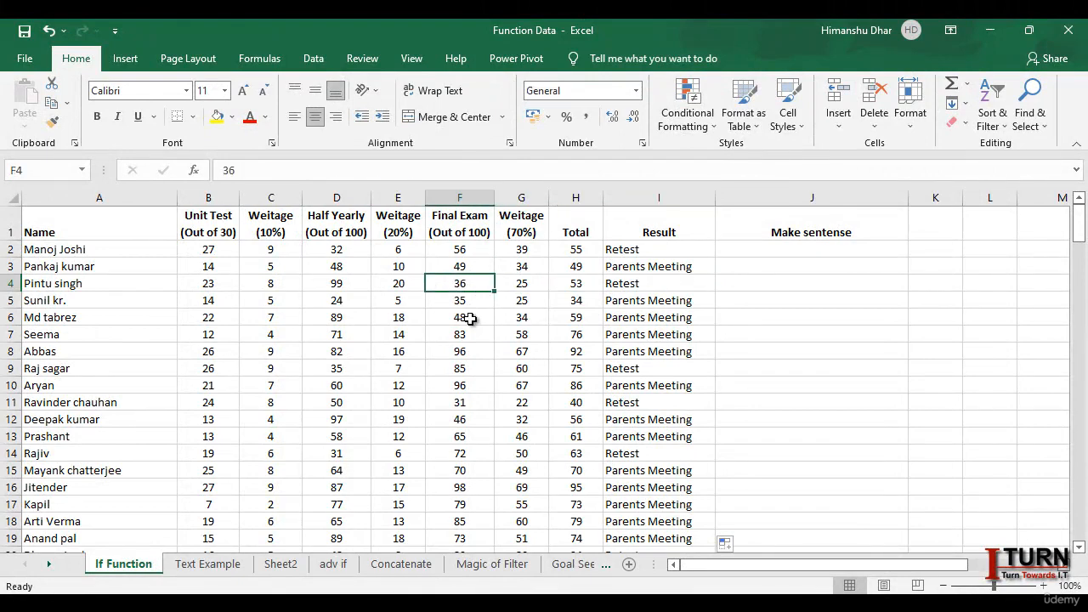
Check the row 3 result against that student's Half Yearly and Final Exam marks
click(639, 268)
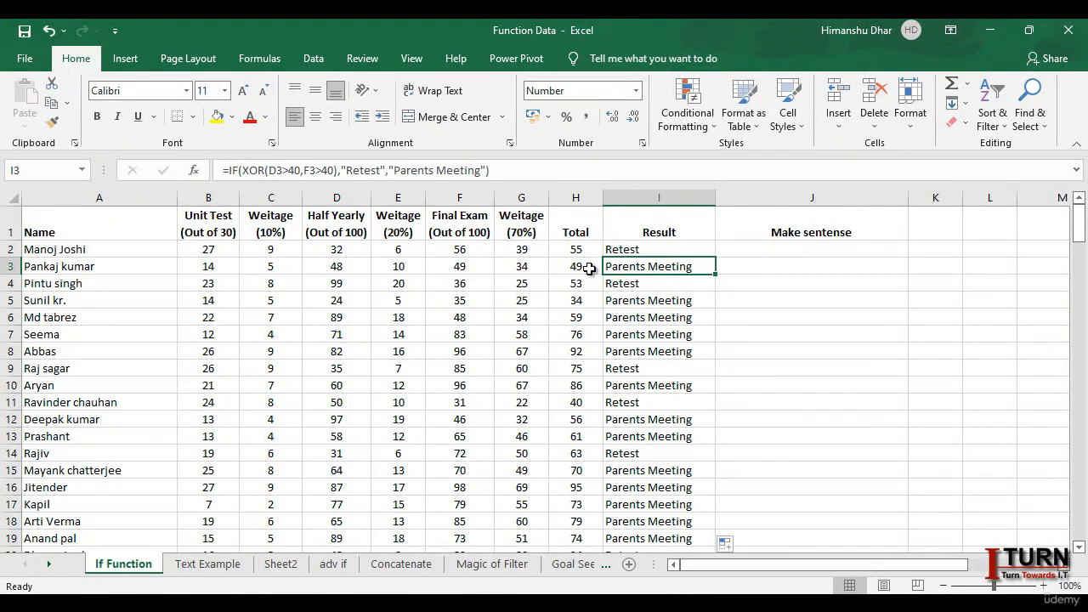
click(353, 268)
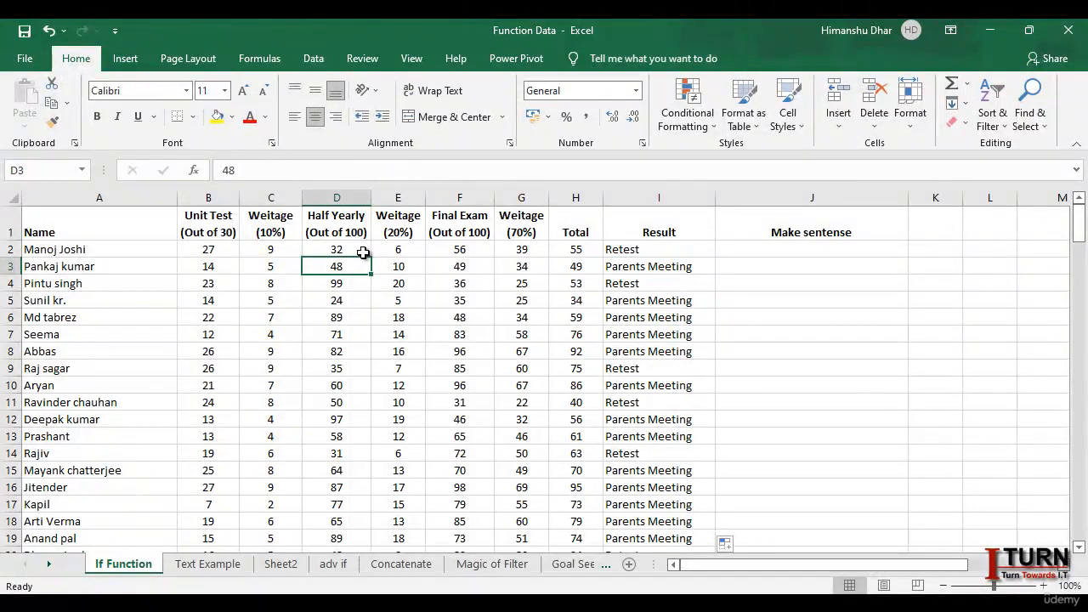
click(470, 271)
click(650, 269)
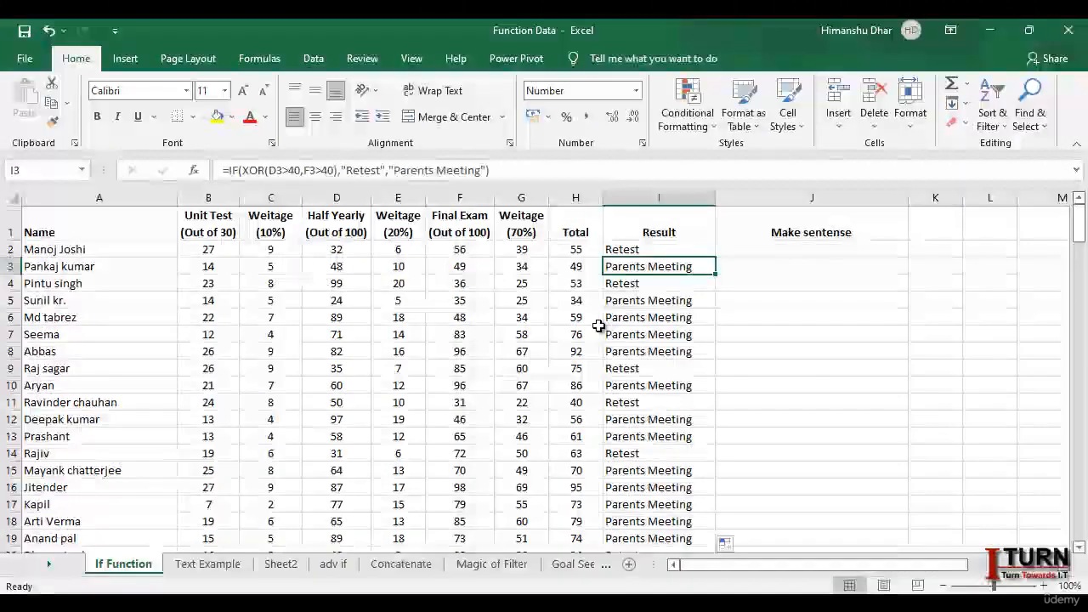
Set the row 6 marks to 35 for the Final Exam and 25 for Half Yearly, and check that row's result
click(462, 316)
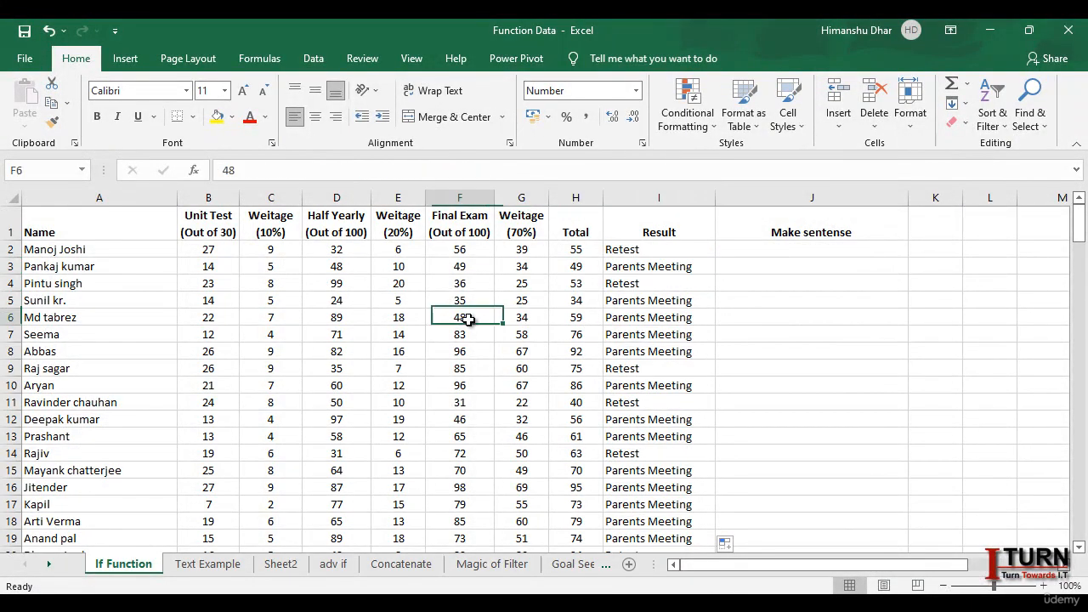
text(35)
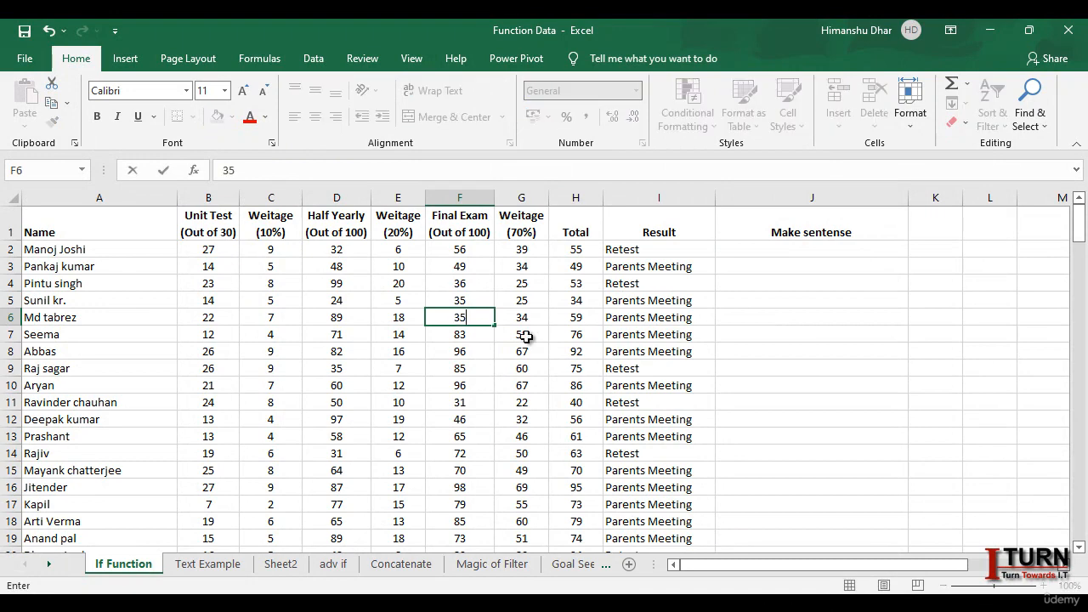
click(347, 317)
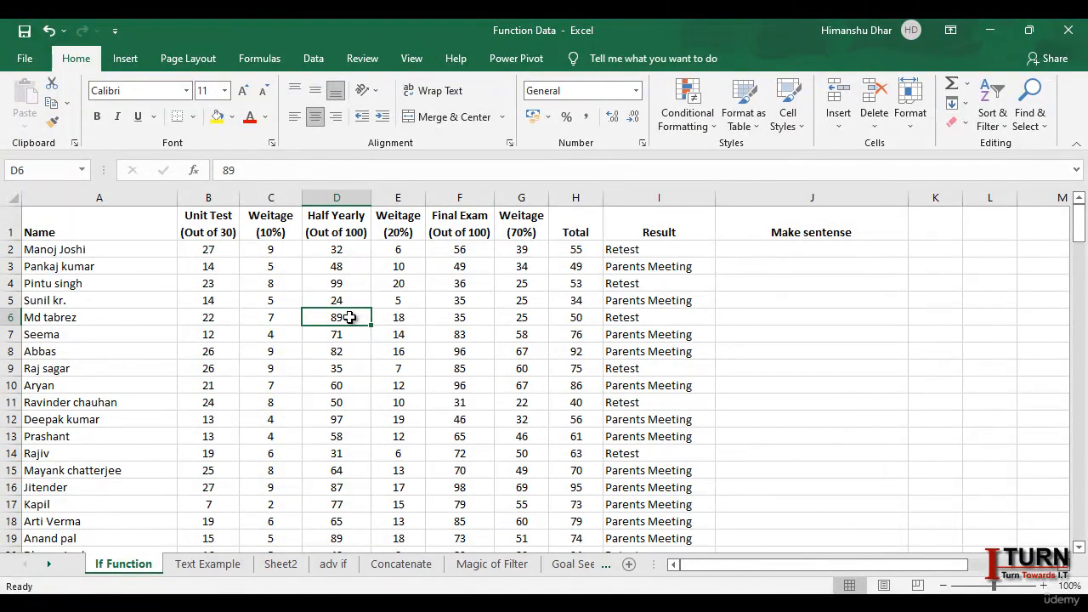
text(25)
key(Return)
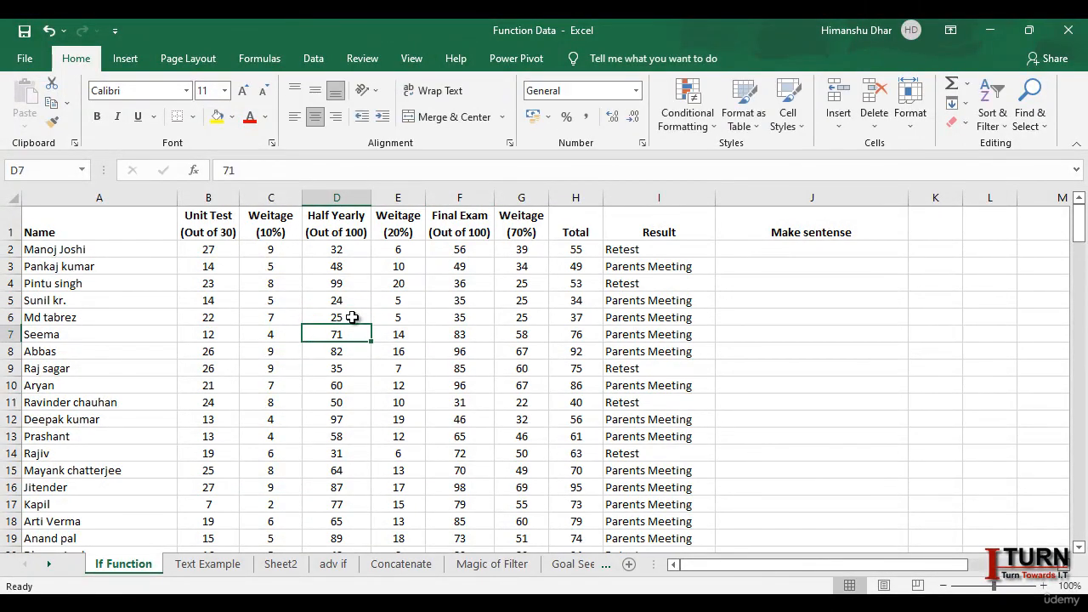
click(625, 324)
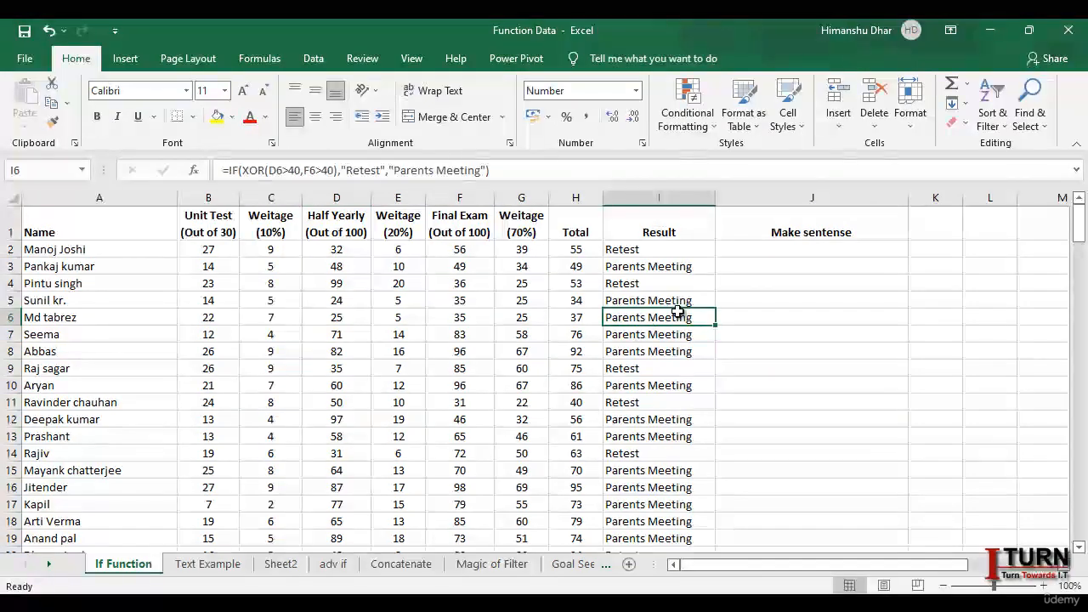
Review the Retest and Parents Meeting results down the student list, including the formula in I5
scroll(680, 311, down, 6)
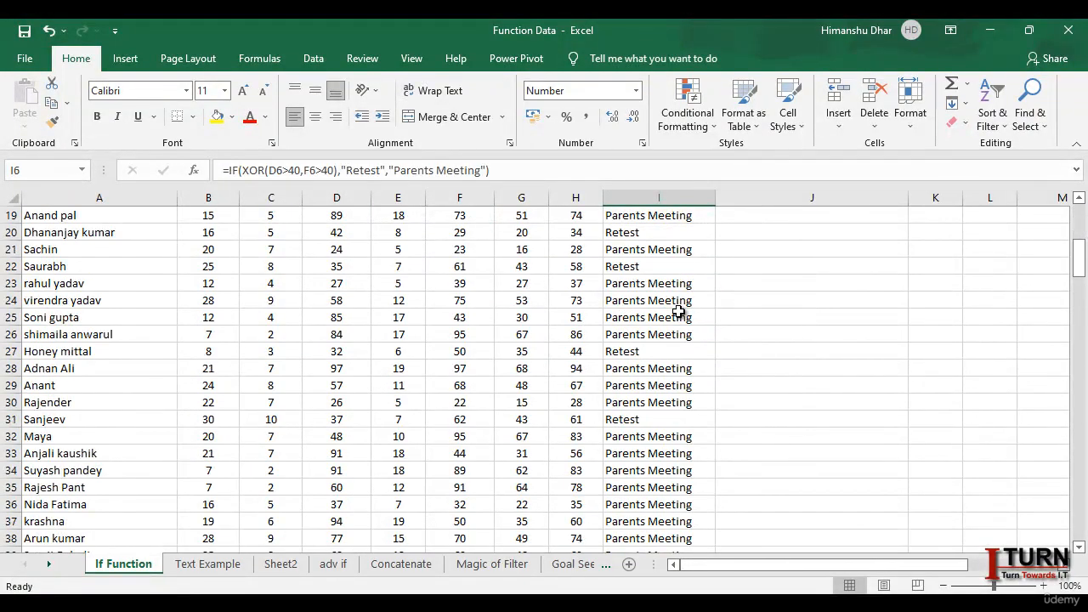
scroll(679, 312, down, 12)
scroll(678, 312, down, 4)
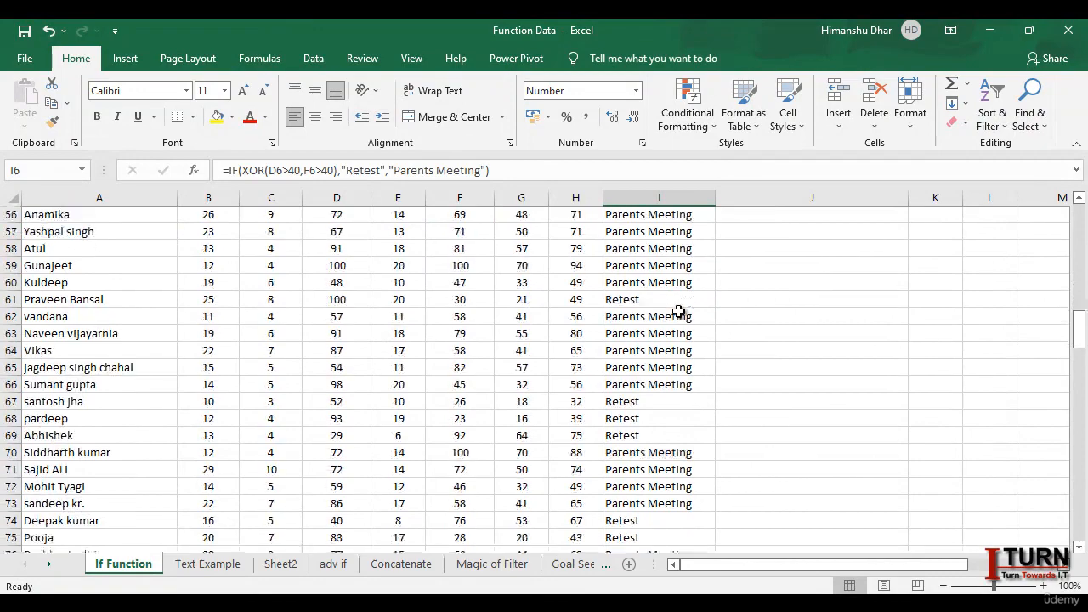
scroll(679, 312, up, 5)
scroll(679, 312, up, 17)
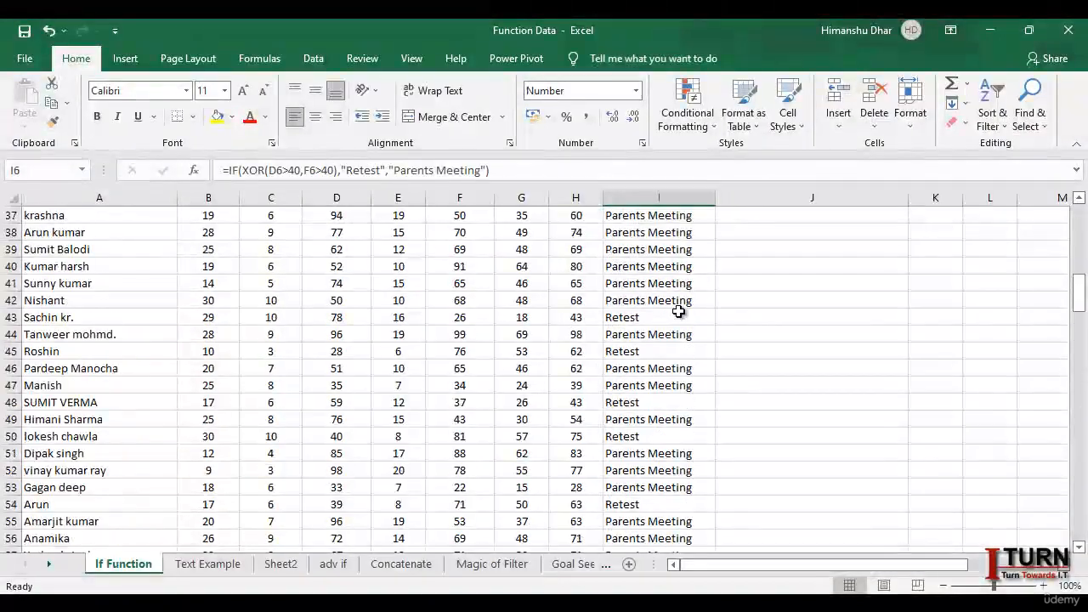
click(672, 302)
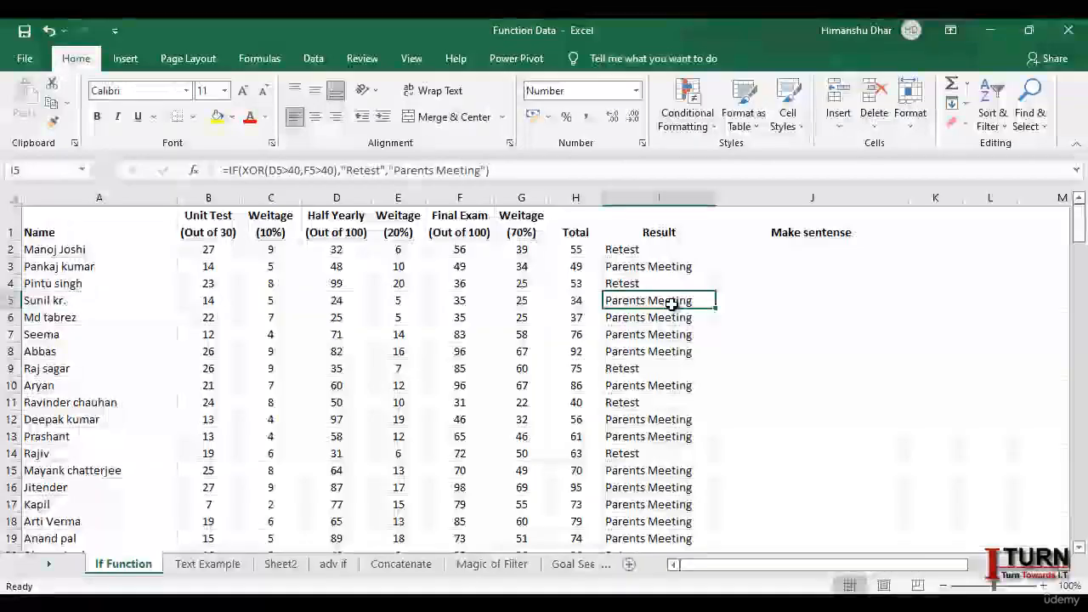
scroll(671, 304, down, 11)
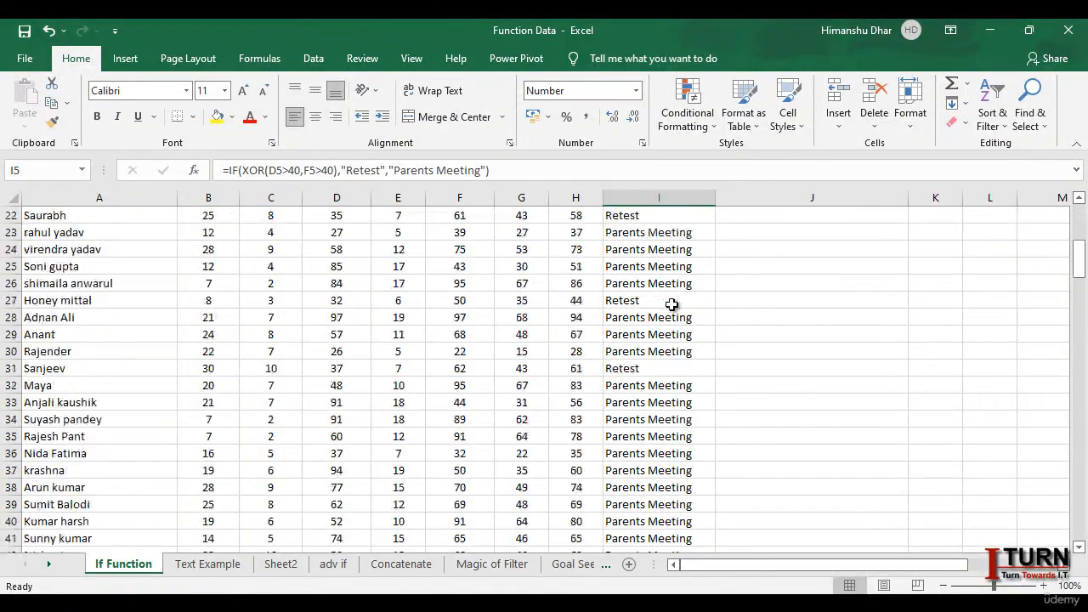
scroll(672, 304, up, 11)
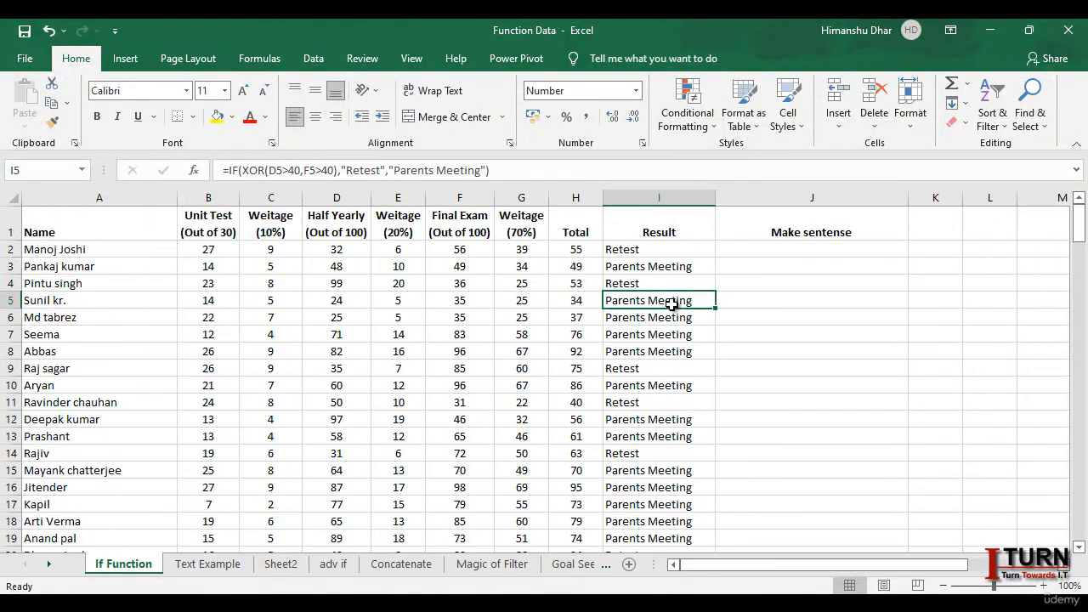
Try OR instead of XOR in the I2 formula and copy it down the Result column
click(654, 248)
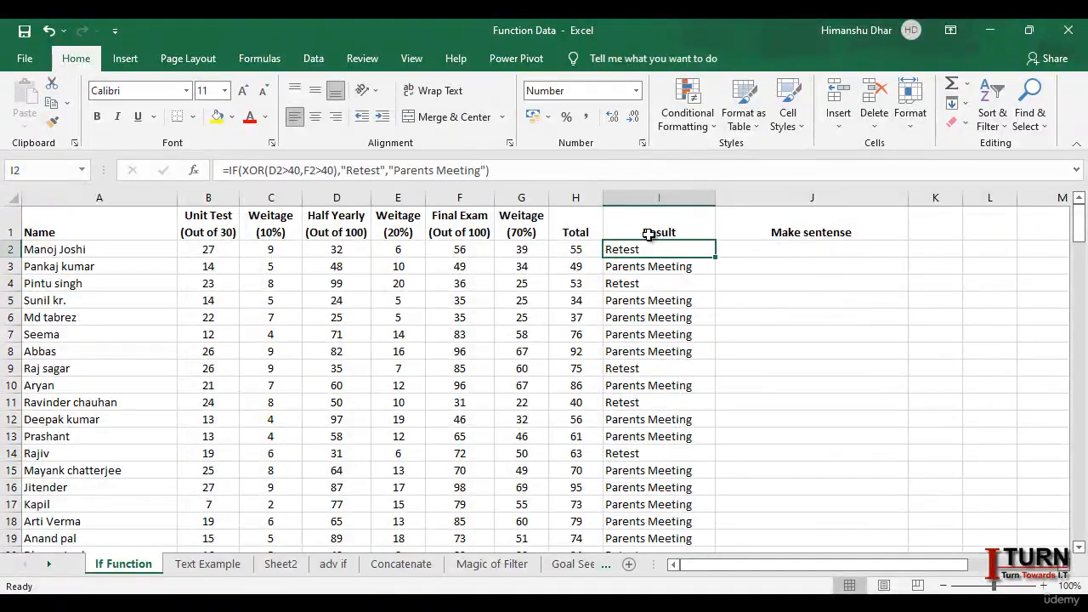
click(275, 177)
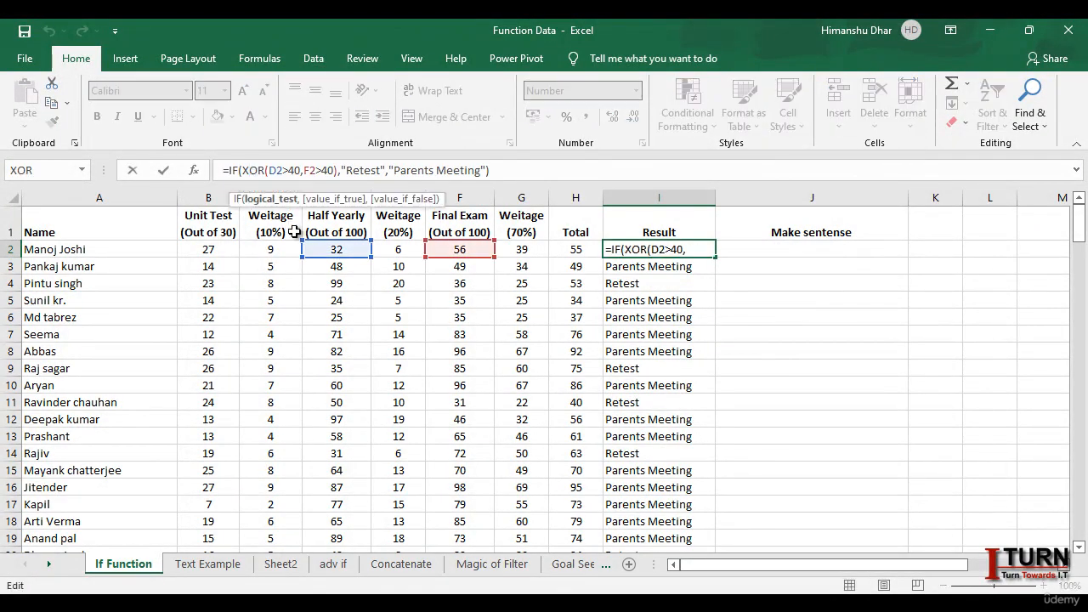
key(Return)
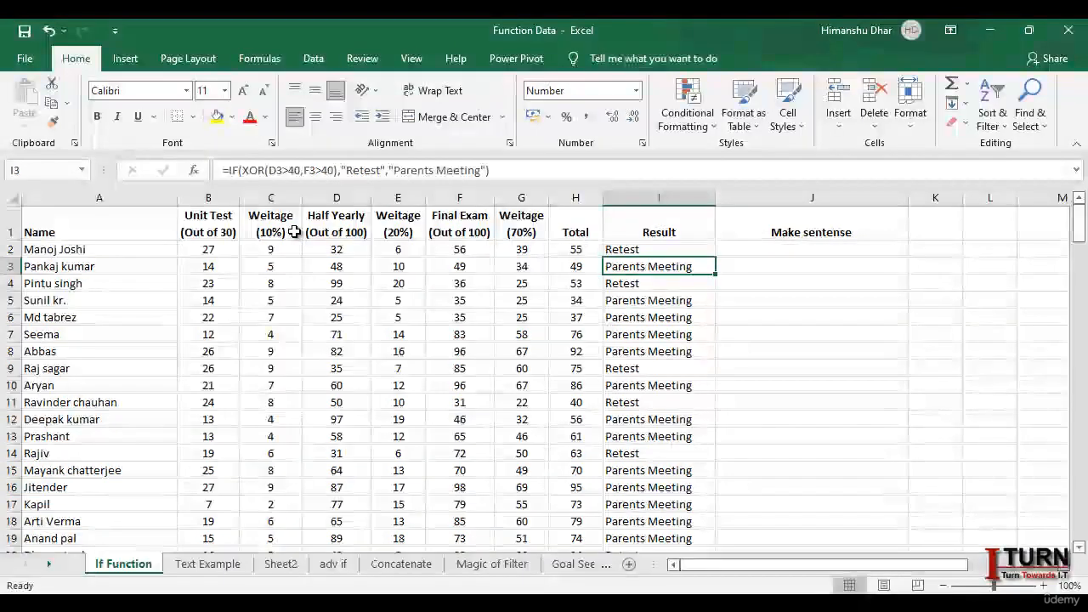
click(704, 246)
double_click(715, 258)
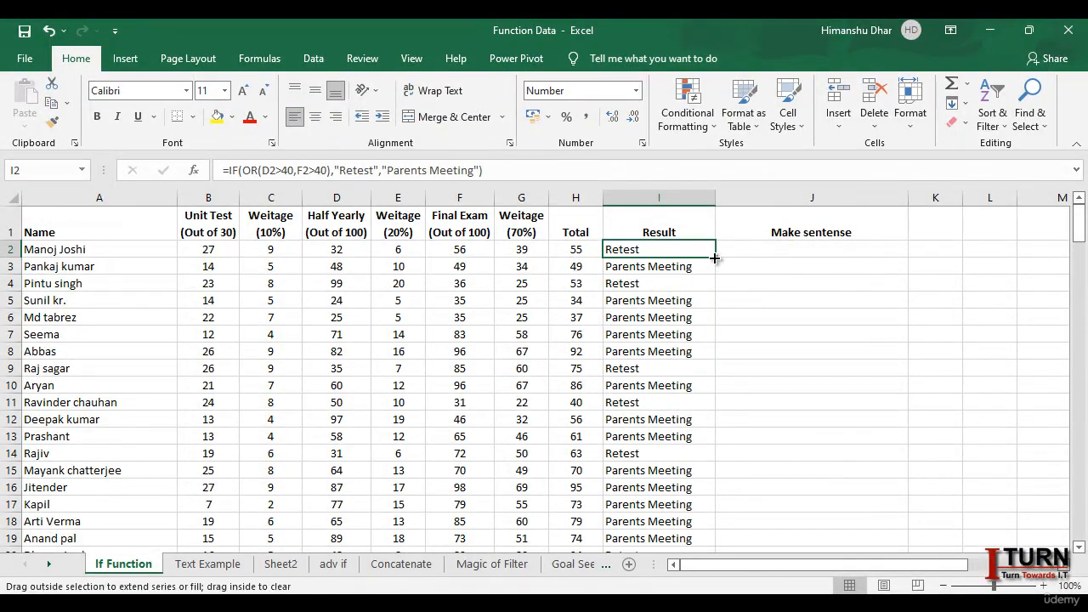
Examine the results of the OR formula, comparing row 8 with its Half Yearly and Final Exam marks
scroll(714, 293, down, 8)
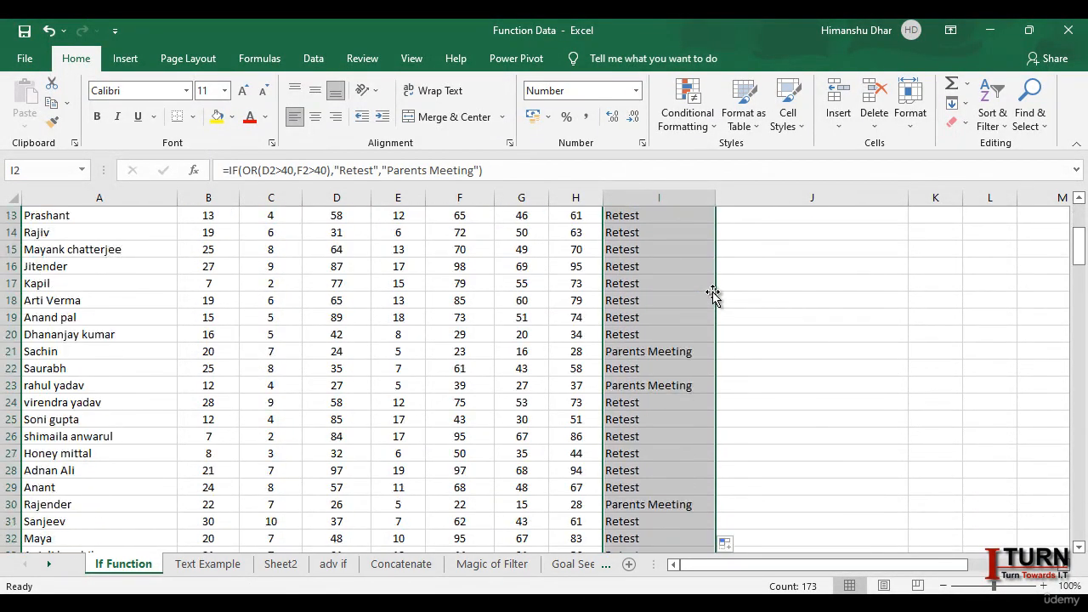
scroll(712, 293, up, 8)
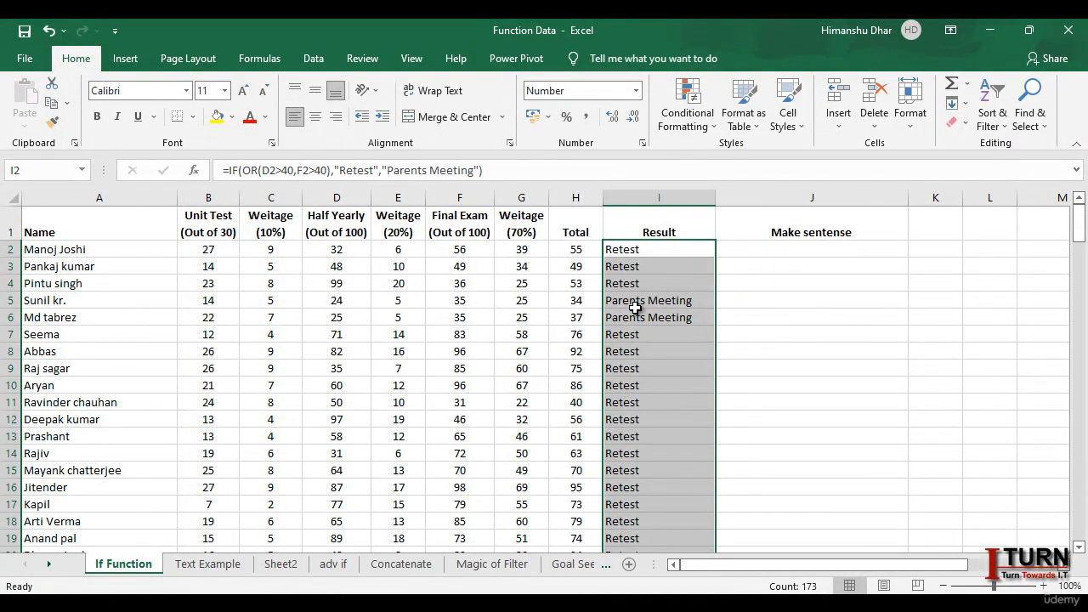
click(626, 355)
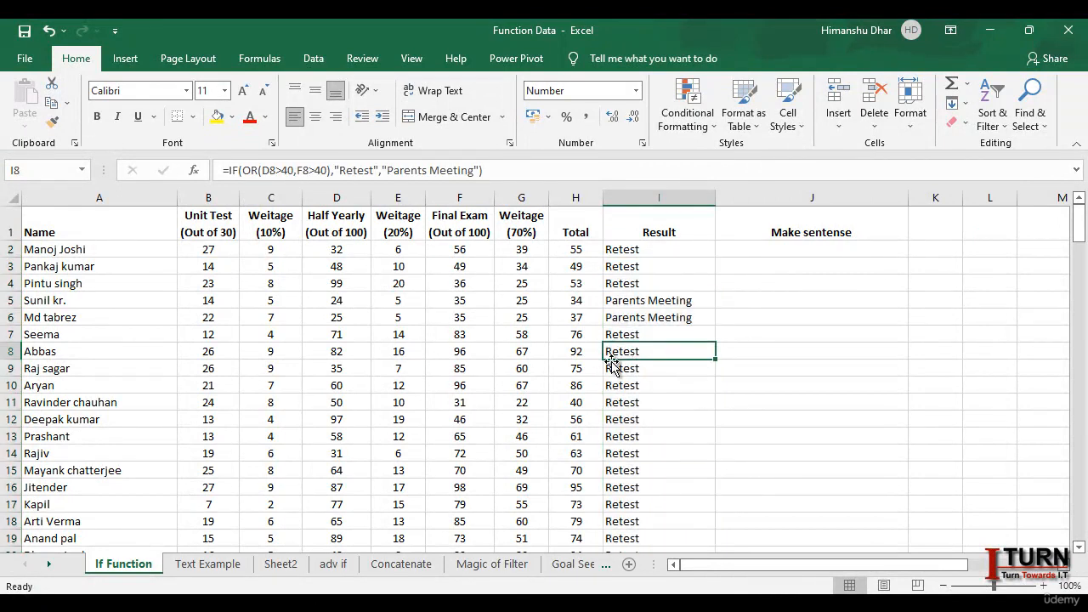
click(348, 356)
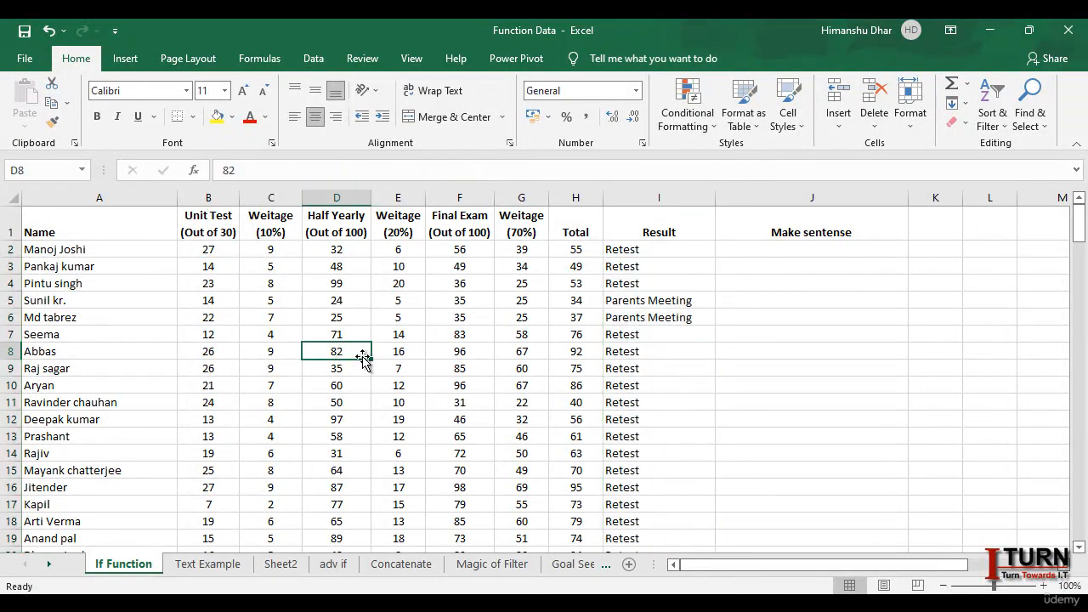
click(400, 353)
click(459, 351)
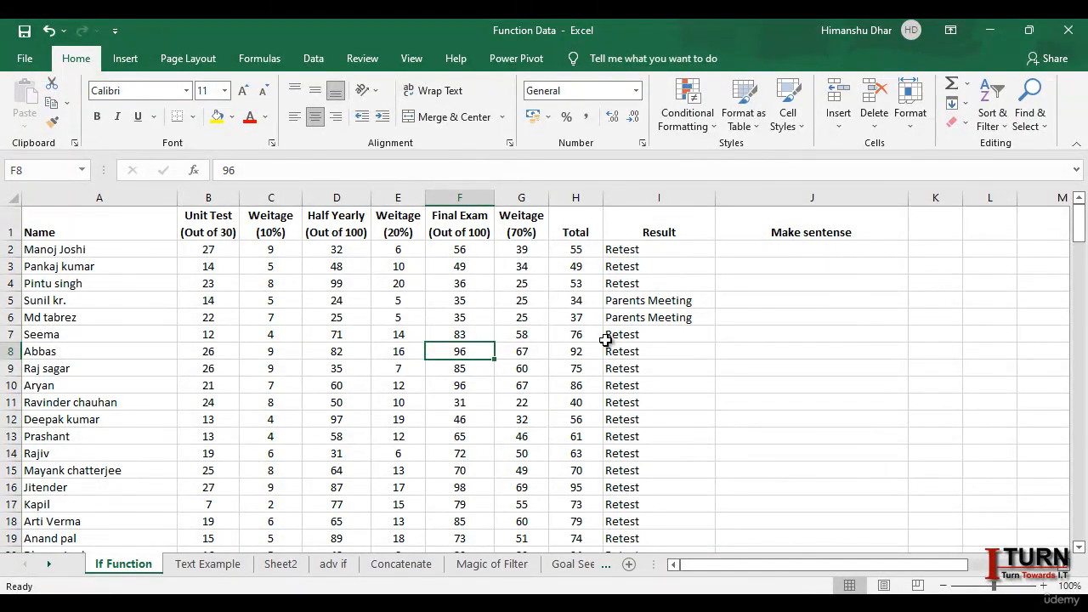
Undo the OR fill and formula change in the Result column, and recheck the formulas in I6 and I5
key(ctrl+z)
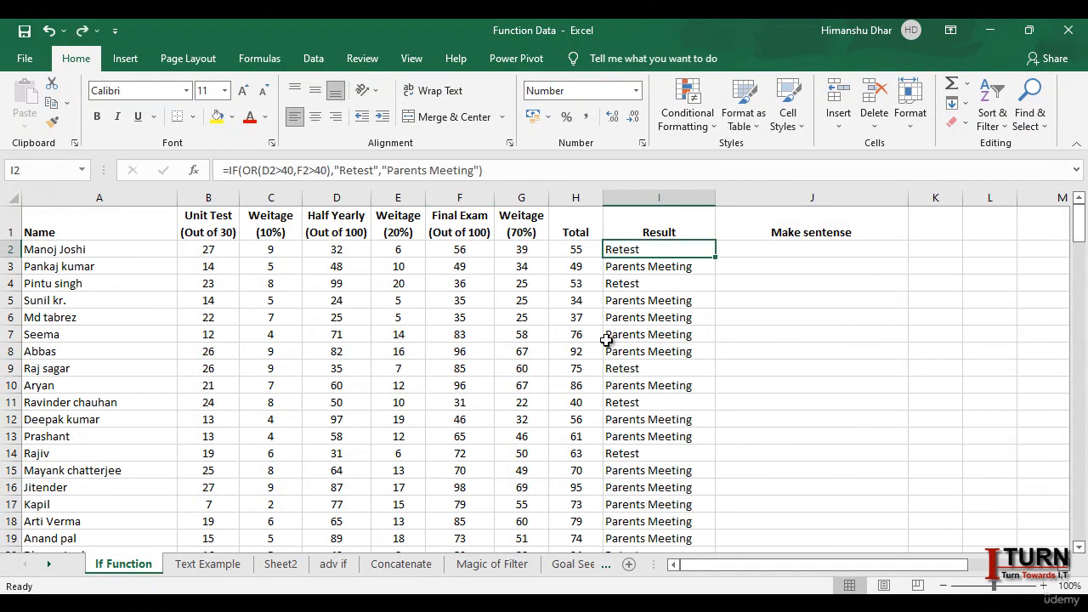
key(ctrl+y)
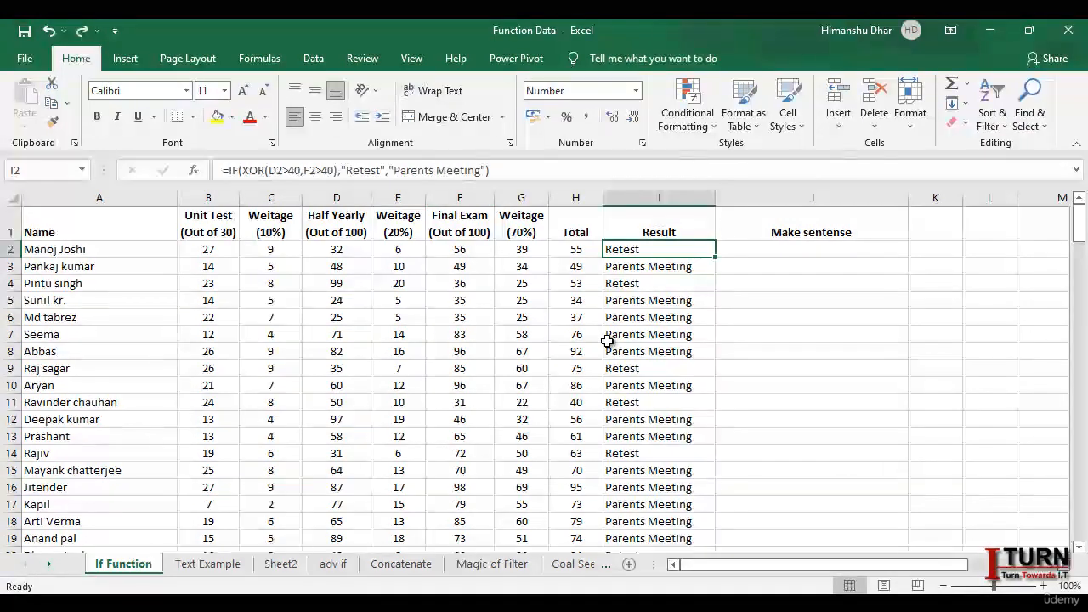
click(641, 318)
click(646, 301)
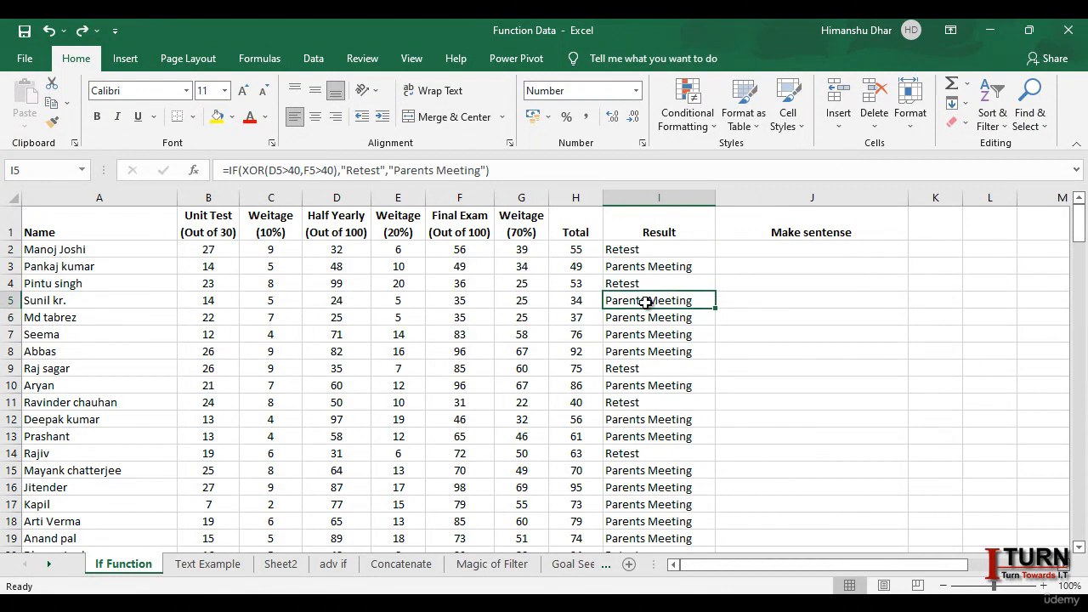